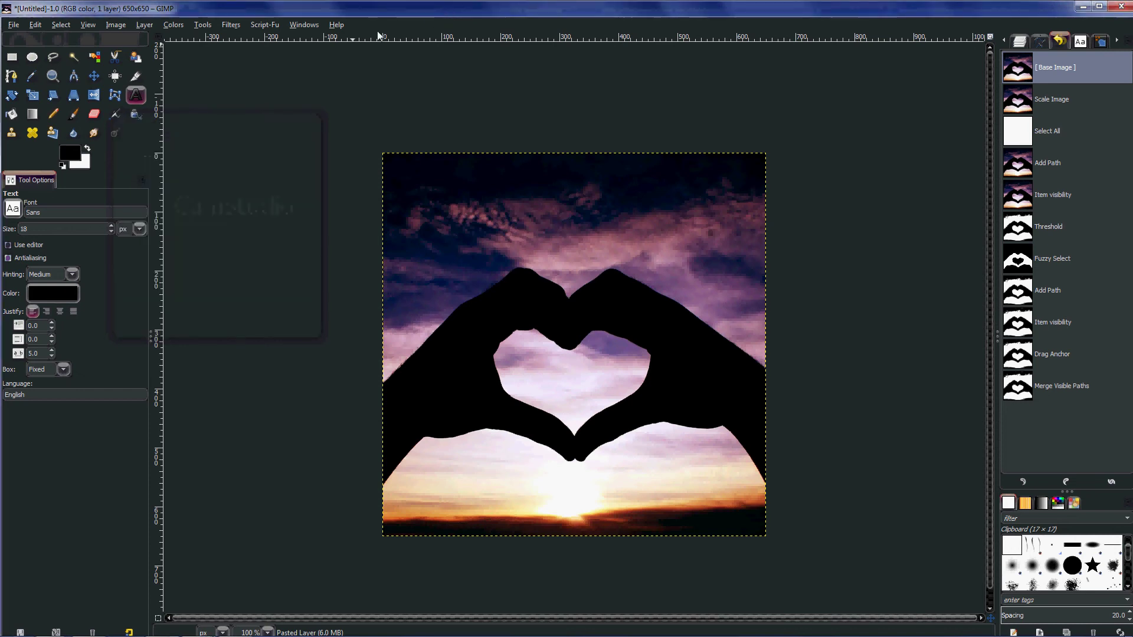
Step: View and close the About GIMP dialog, then show the Layers list with Pasted Layer
{"action": "left_click", "coordinate": [335, 25]}
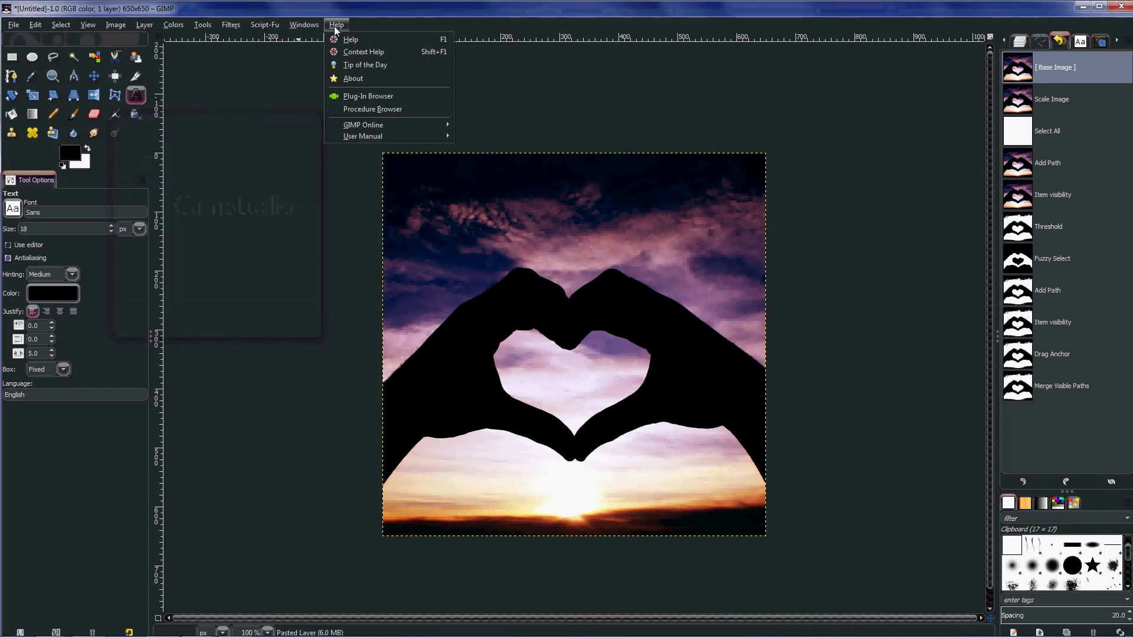
{"action": "left_click", "coordinate": [360, 77]}
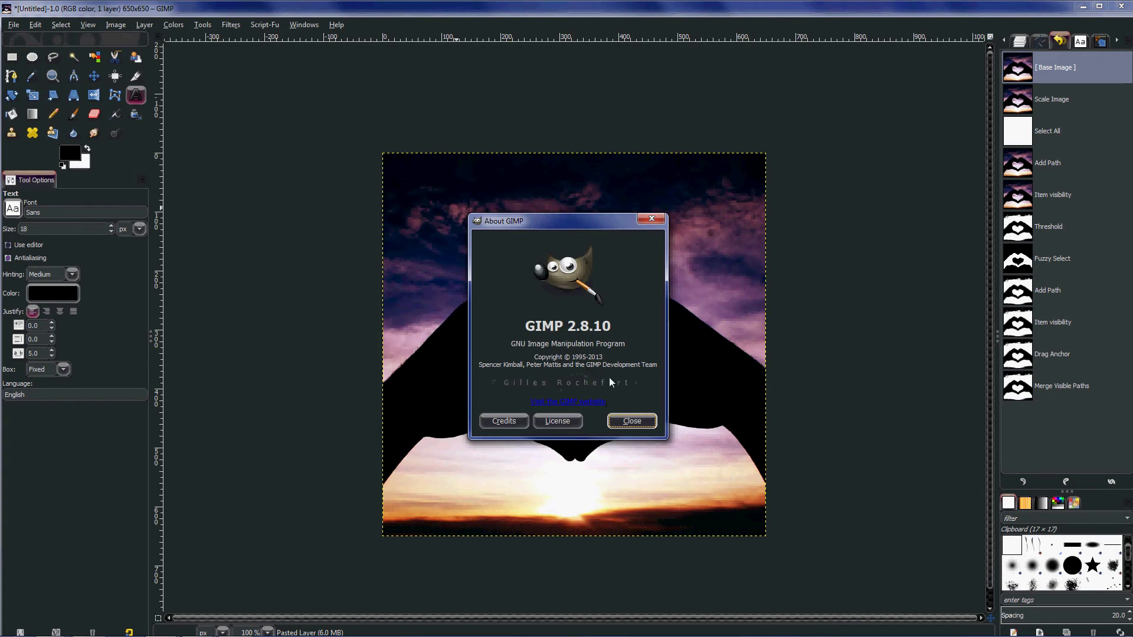
{"action": "left_click", "coordinate": [655, 422]}
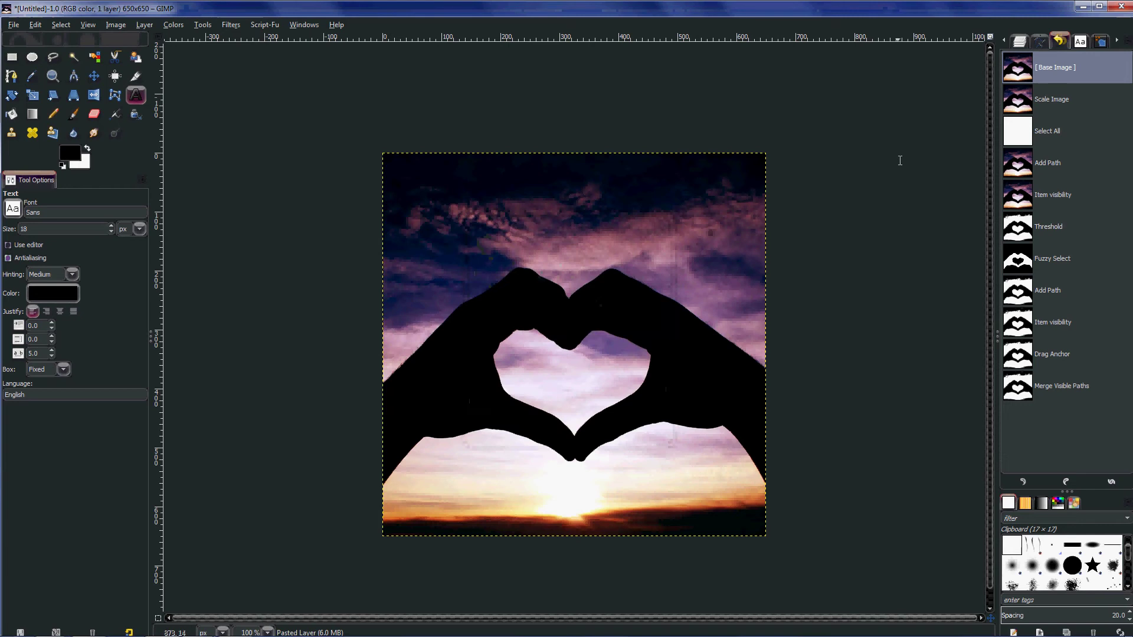
{"action": "key", "text": "ctrl+l"}
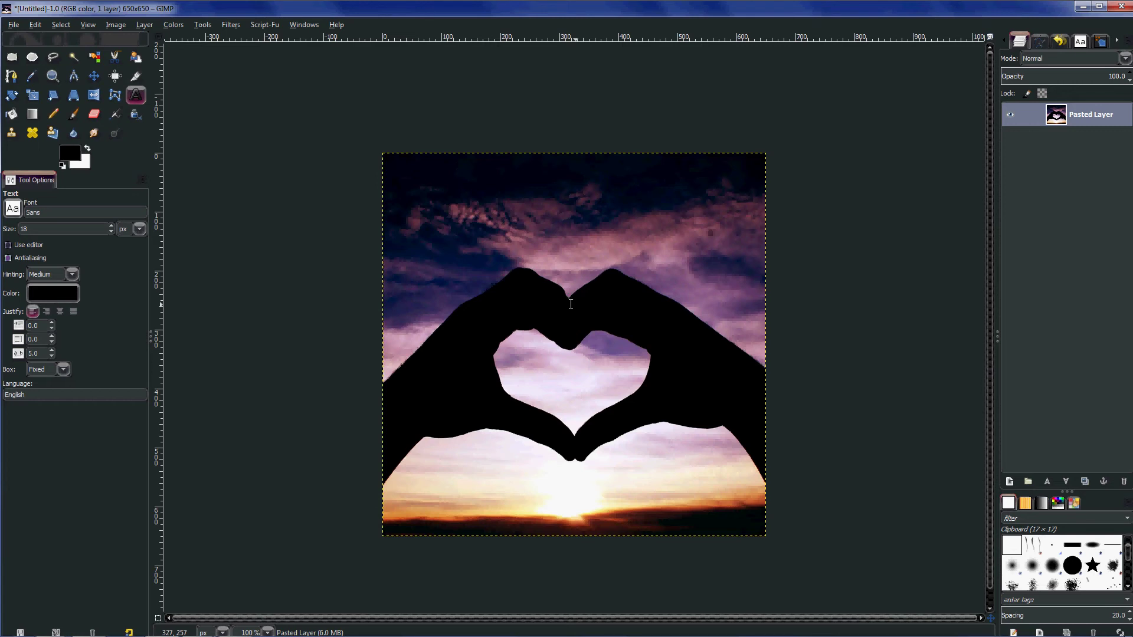
Step: Crop the image to the 650×443 area below the dark sky band
{"action": "left_click", "coordinate": [136, 78]}
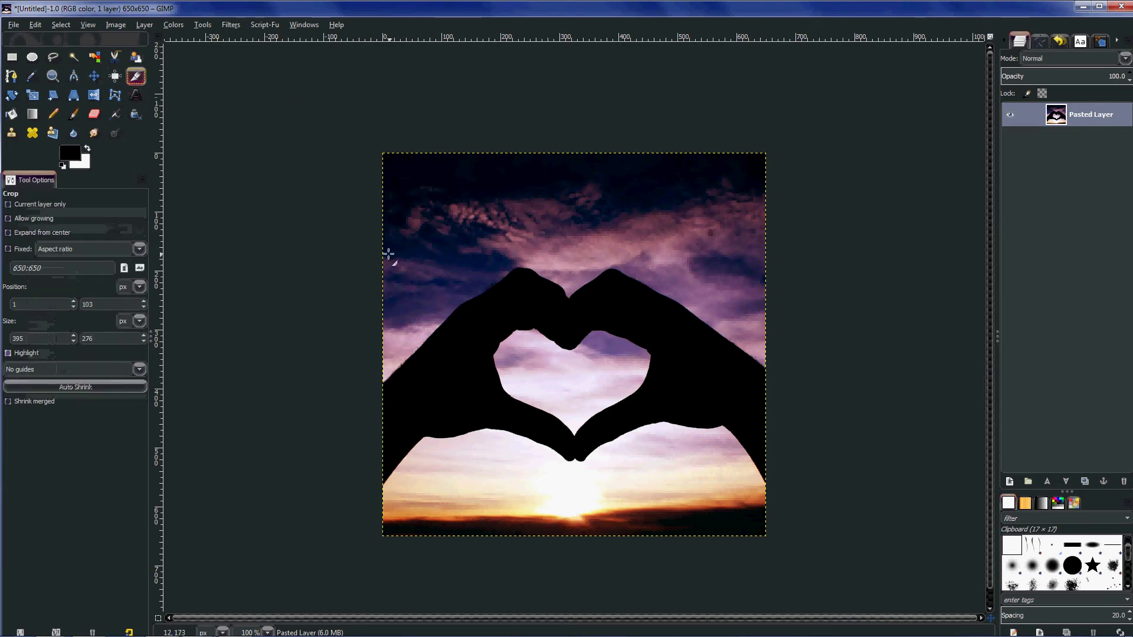
{"action": "left_click_drag", "start_coordinate": [382, 243], "coordinate": [800, 506]}
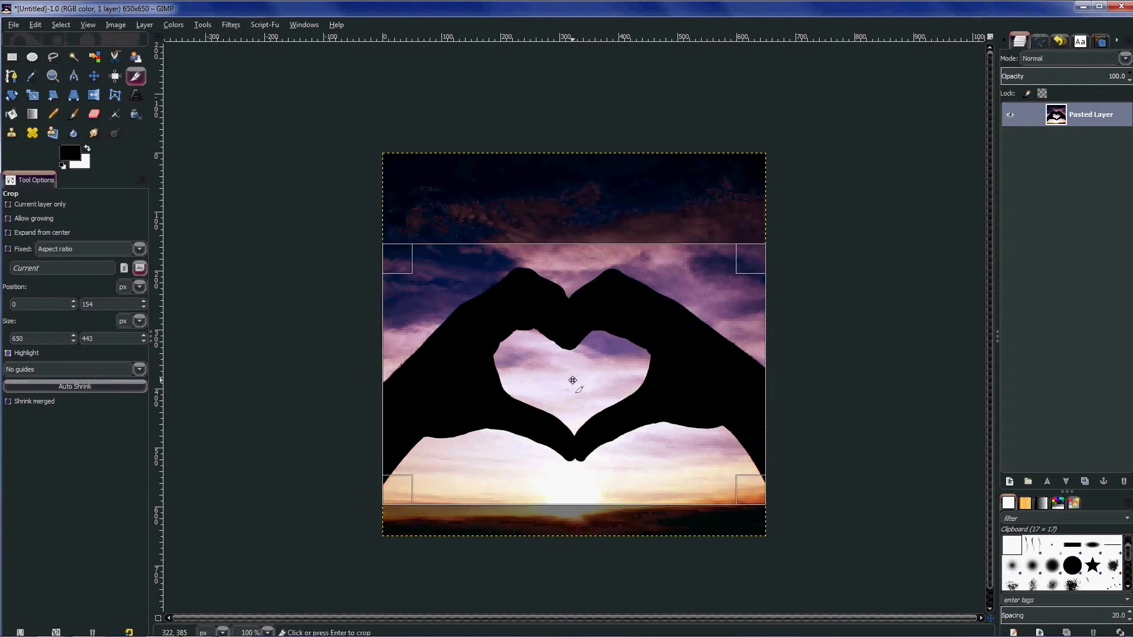
{"action": "left_click", "coordinate": [613, 348]}
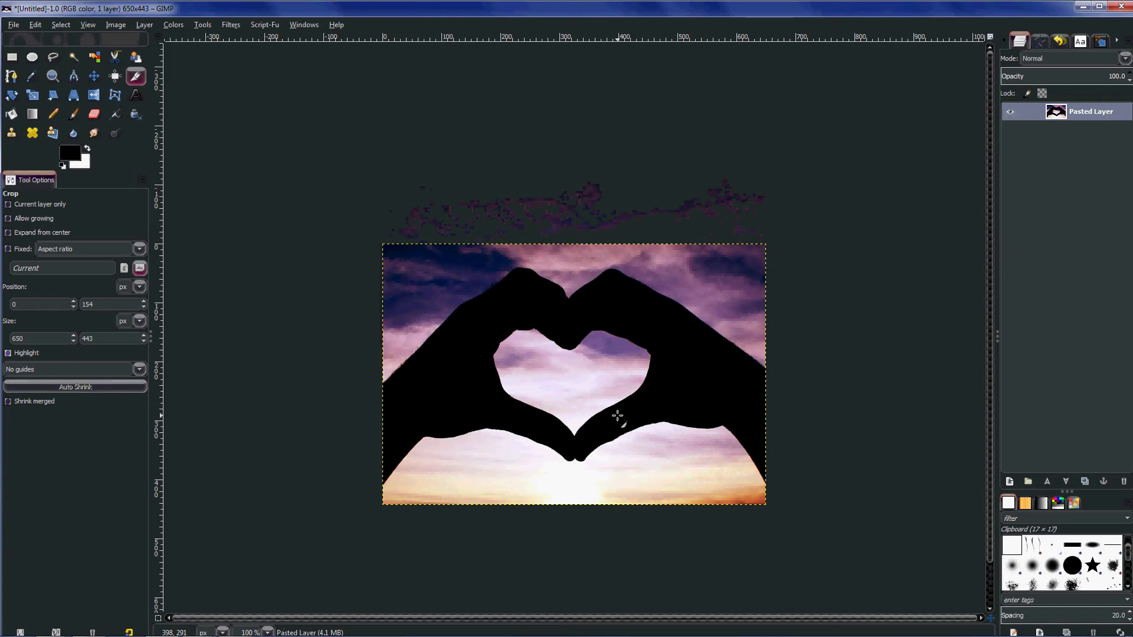
Step: Scale the image to 7.5 inches high in inches, giving 11 × 7.5 in (792 × 540 px)
{"action": "left_click", "coordinate": [116, 25]}
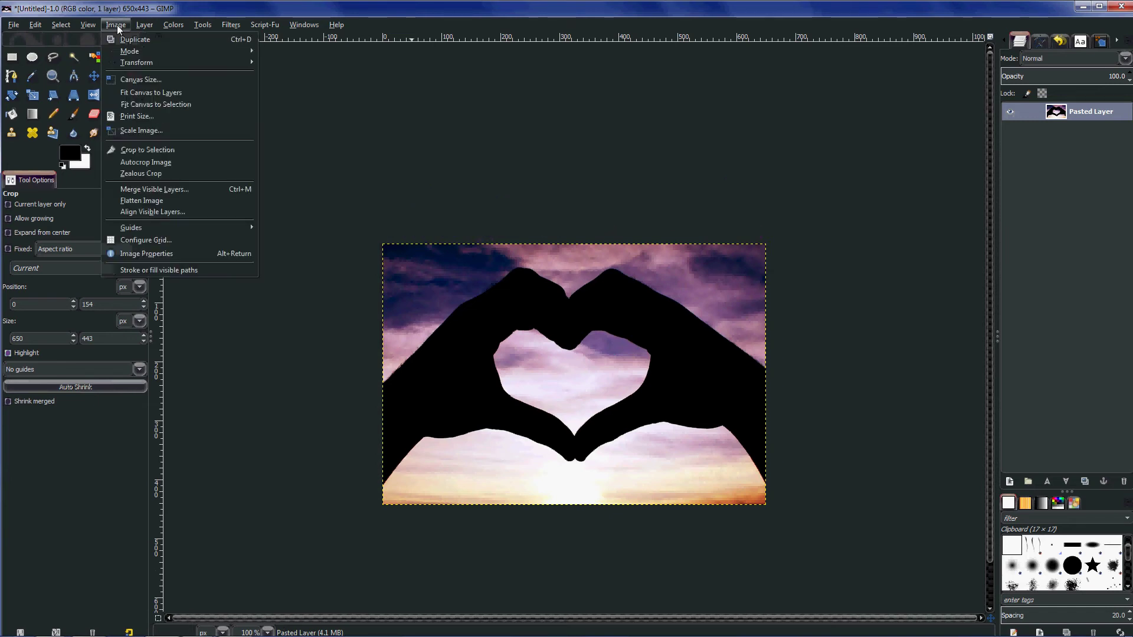
{"action": "left_click", "coordinate": [145, 131]}
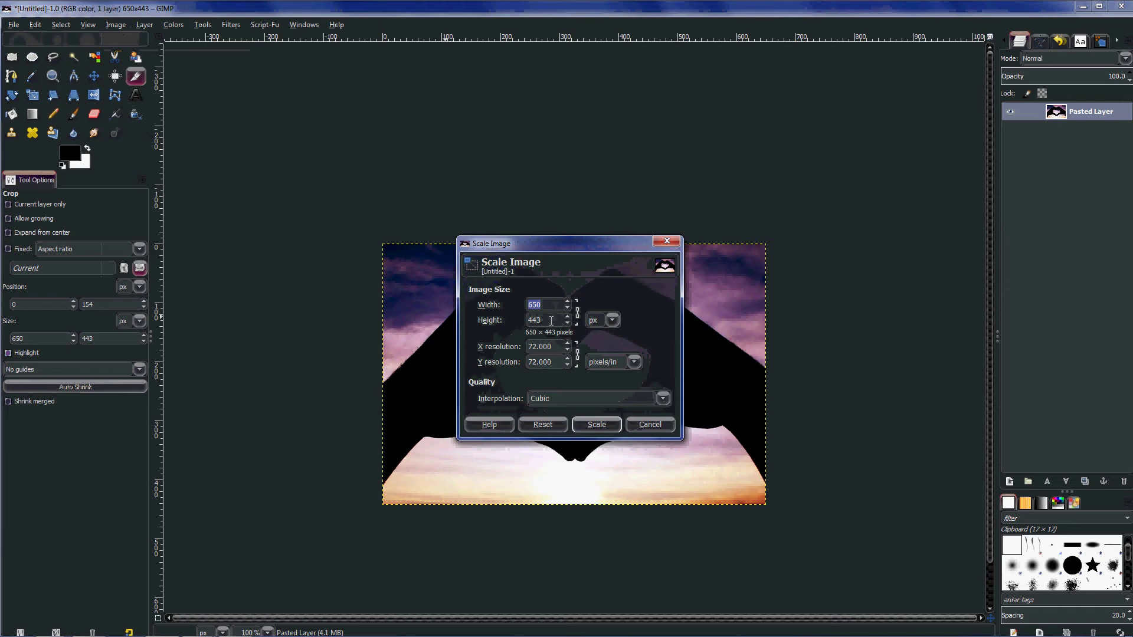
{"action": "key", "text": "Tab"}
{"action": "left_click", "coordinate": [612, 320]}
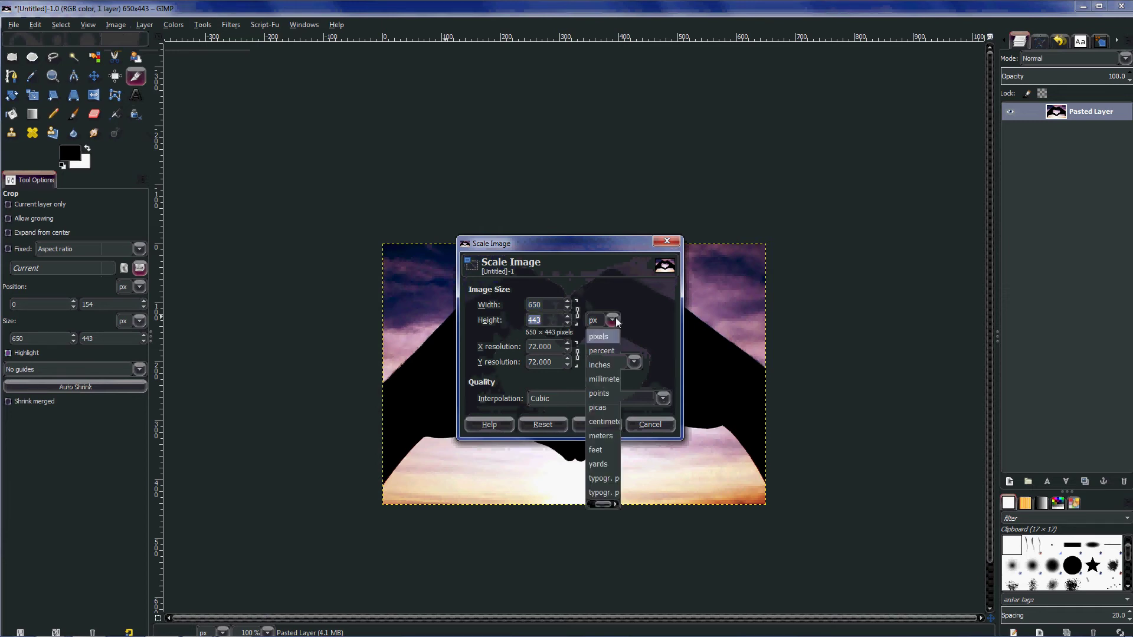
{"action": "left_click", "coordinate": [609, 364]}
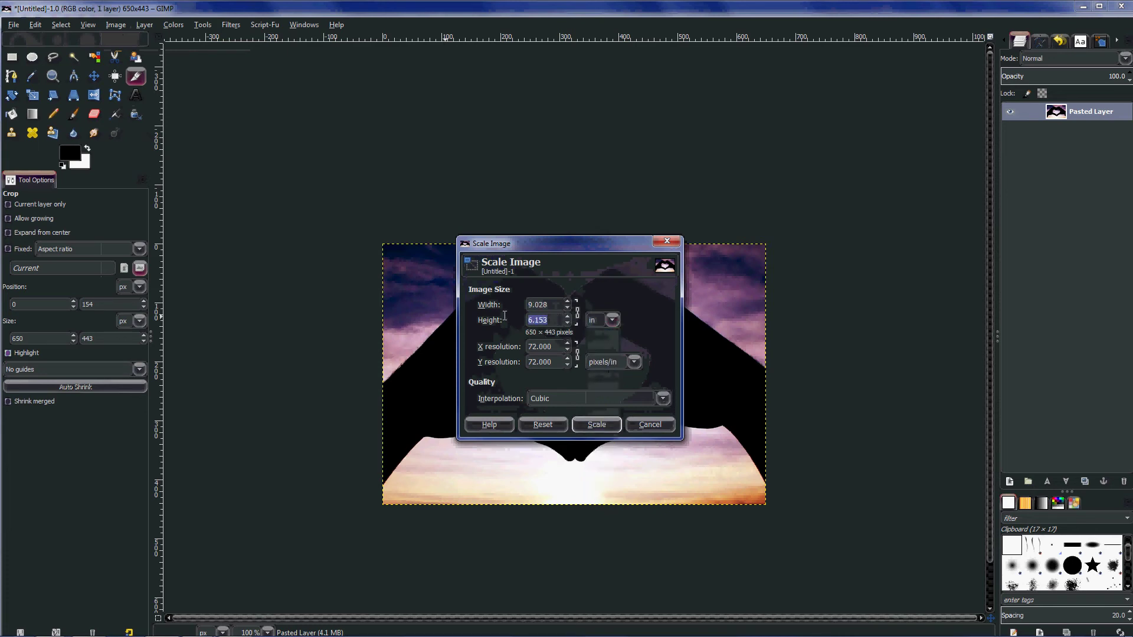
{"action": "type", "text": "7.5"}
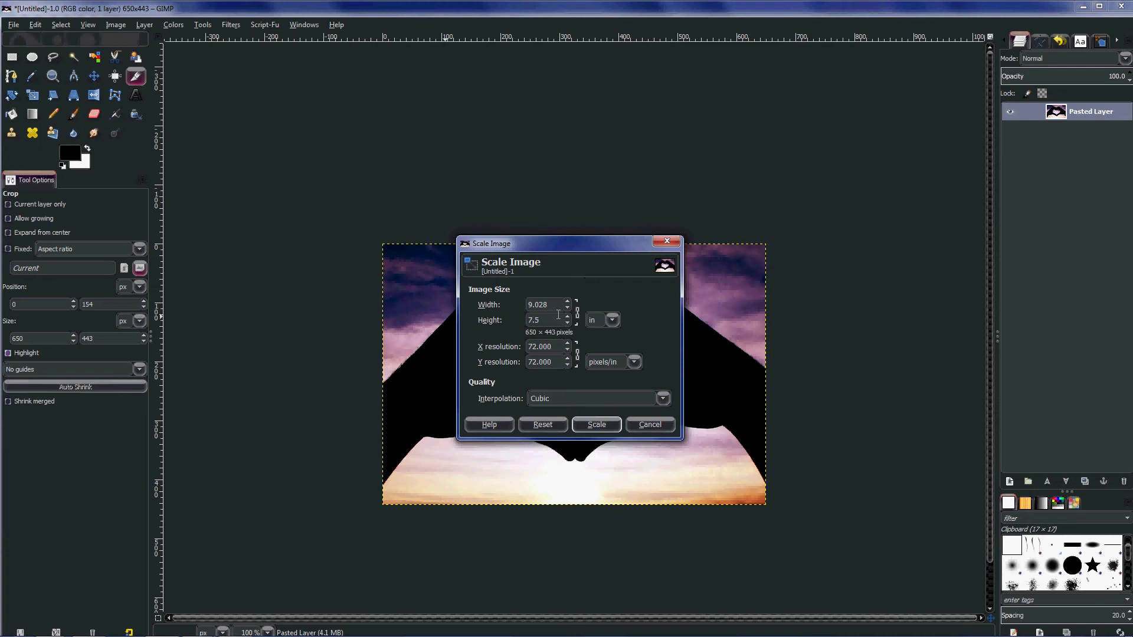
{"action": "left_click", "coordinate": [558, 305]}
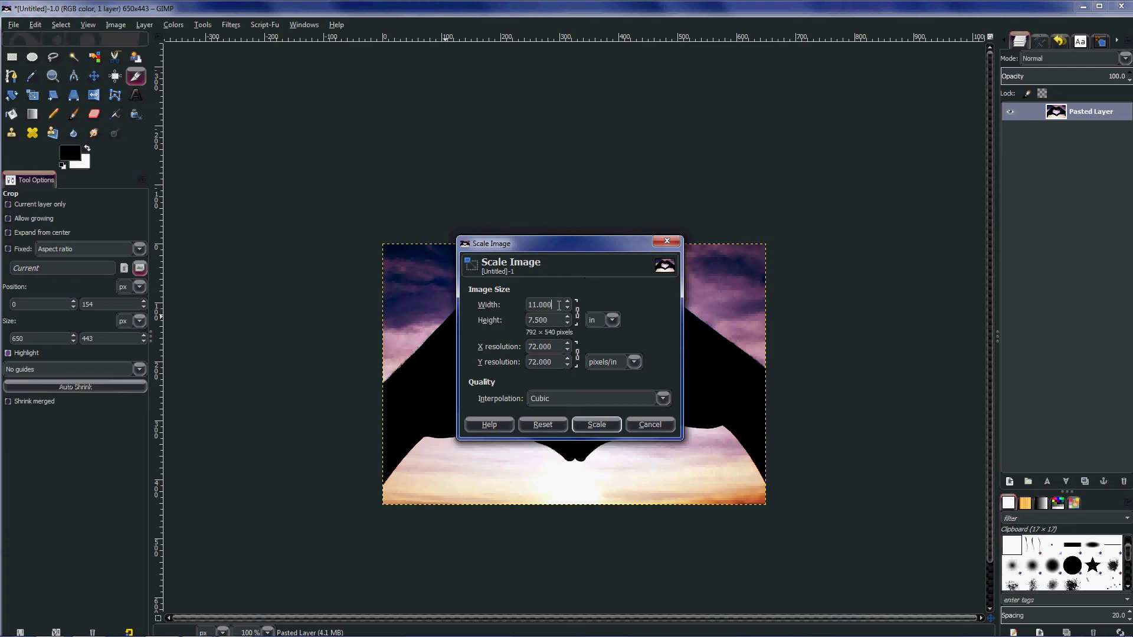
{"action": "left_click", "coordinate": [607, 423]}
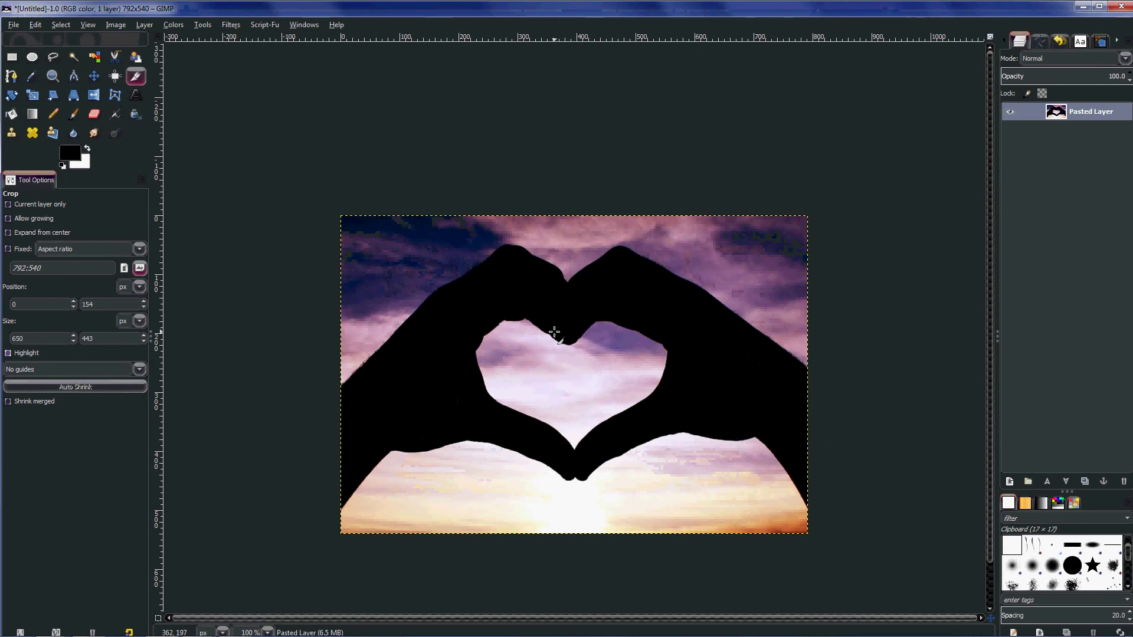
Step: Select the whole image, convert it to the path 'Selection', and make it visible
{"action": "left_click", "coordinate": [61, 27]}
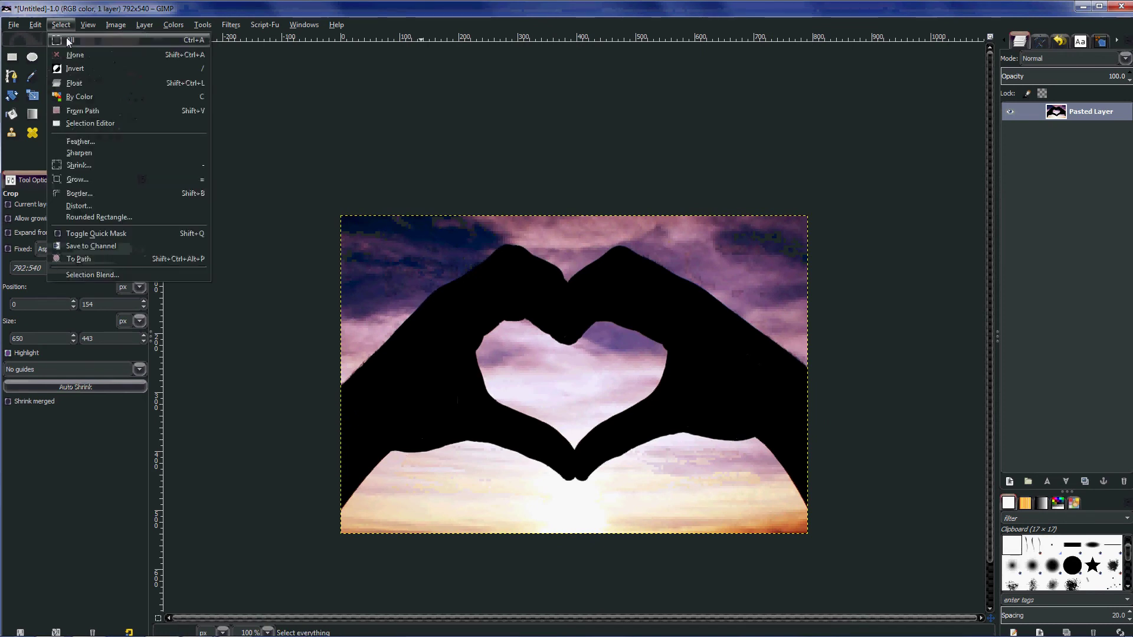
{"action": "left_click", "coordinate": [69, 41]}
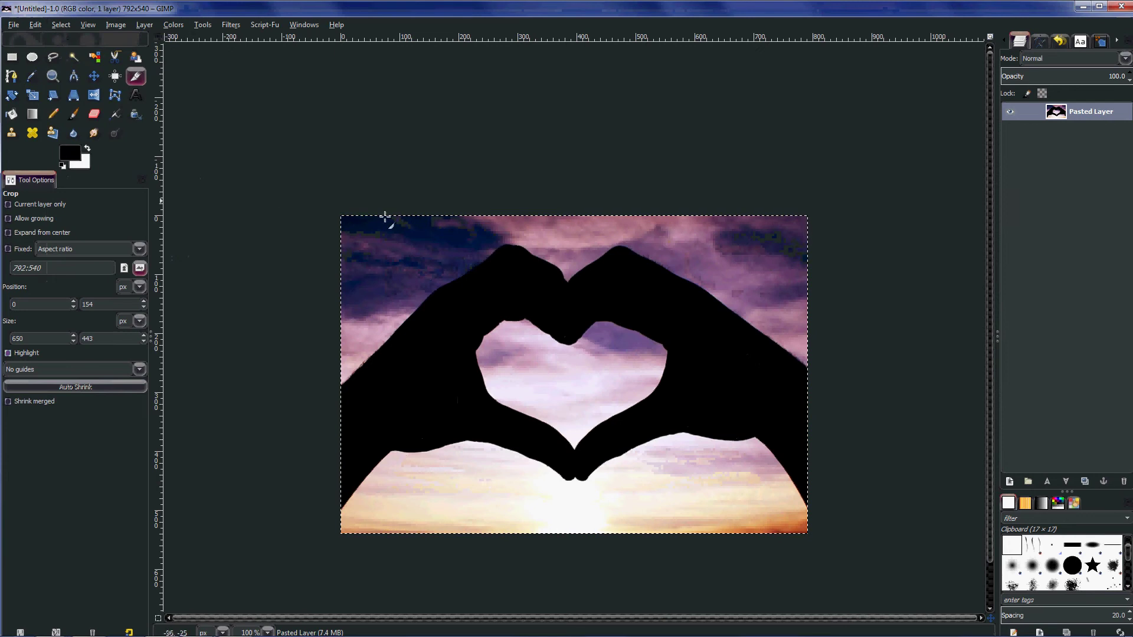
{"action": "left_click", "coordinate": [61, 25]}
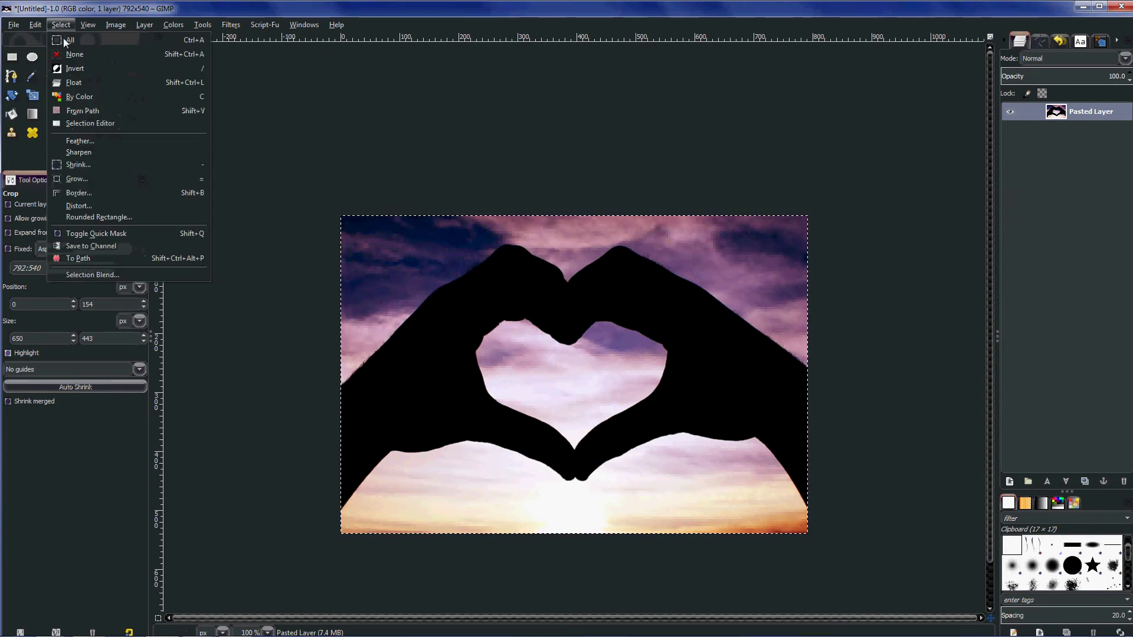
{"action": "left_click", "coordinate": [91, 258]}
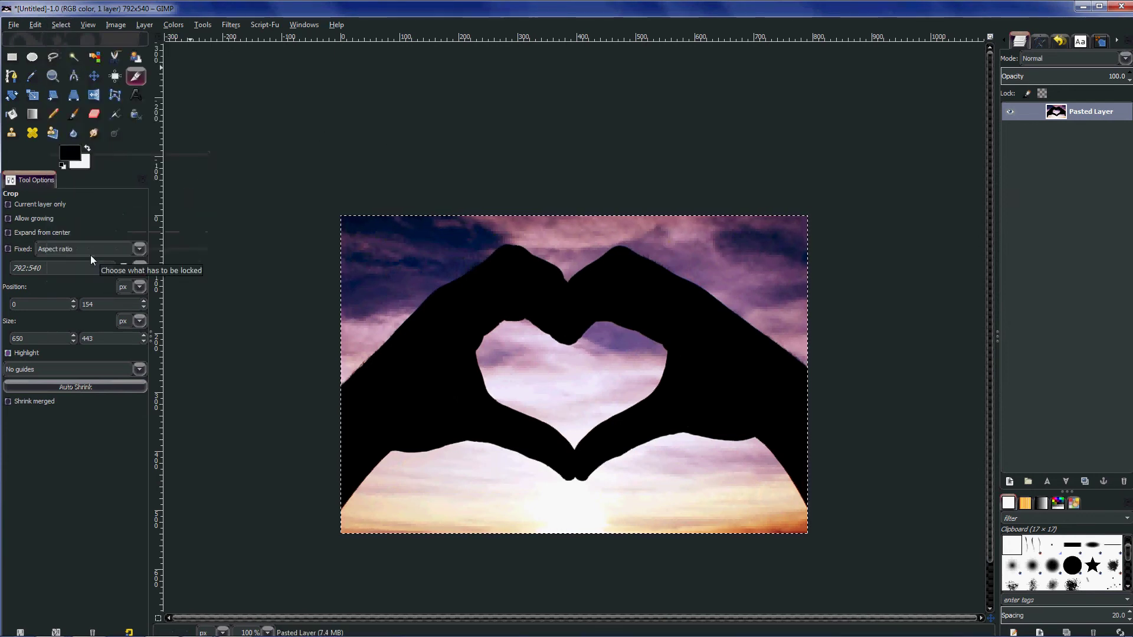
{"action": "left_click", "coordinate": [1041, 45]}
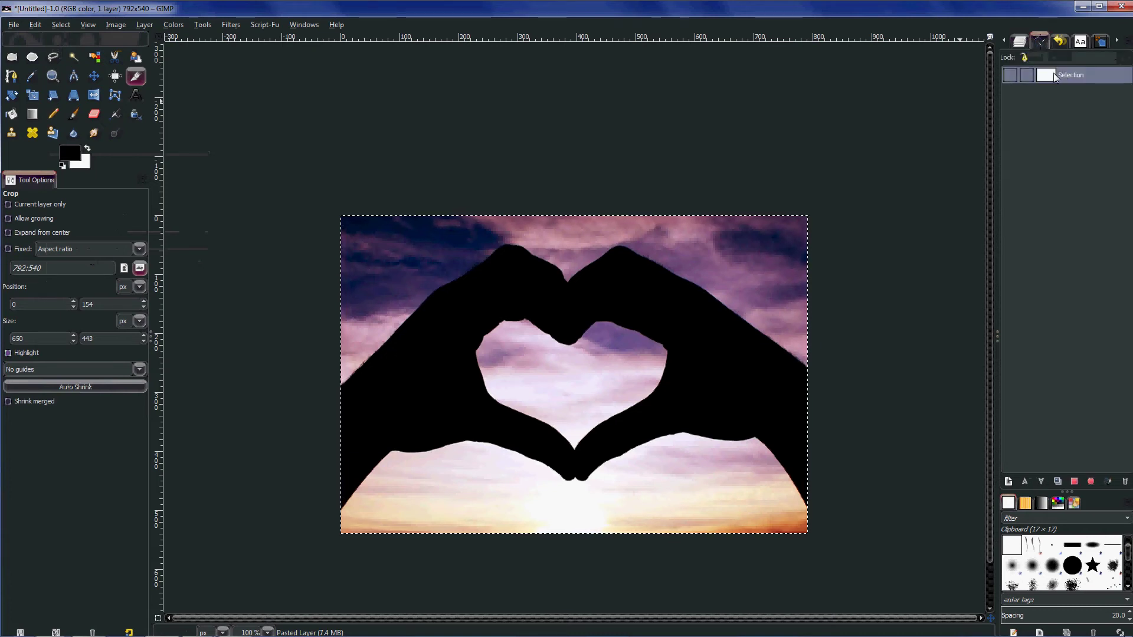
{"action": "left_click", "coordinate": [1011, 73]}
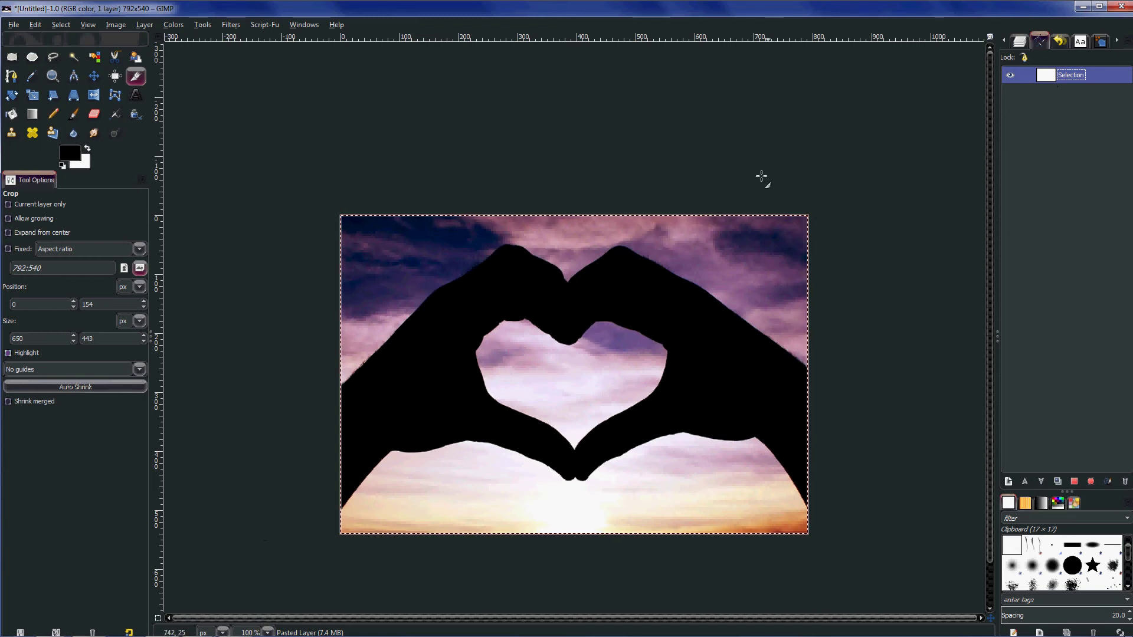
Step: Make Pasted Layer the active layer in the Layers list
{"action": "left_click", "coordinate": [1019, 42]}
{"action": "left_click", "coordinate": [1059, 114]}
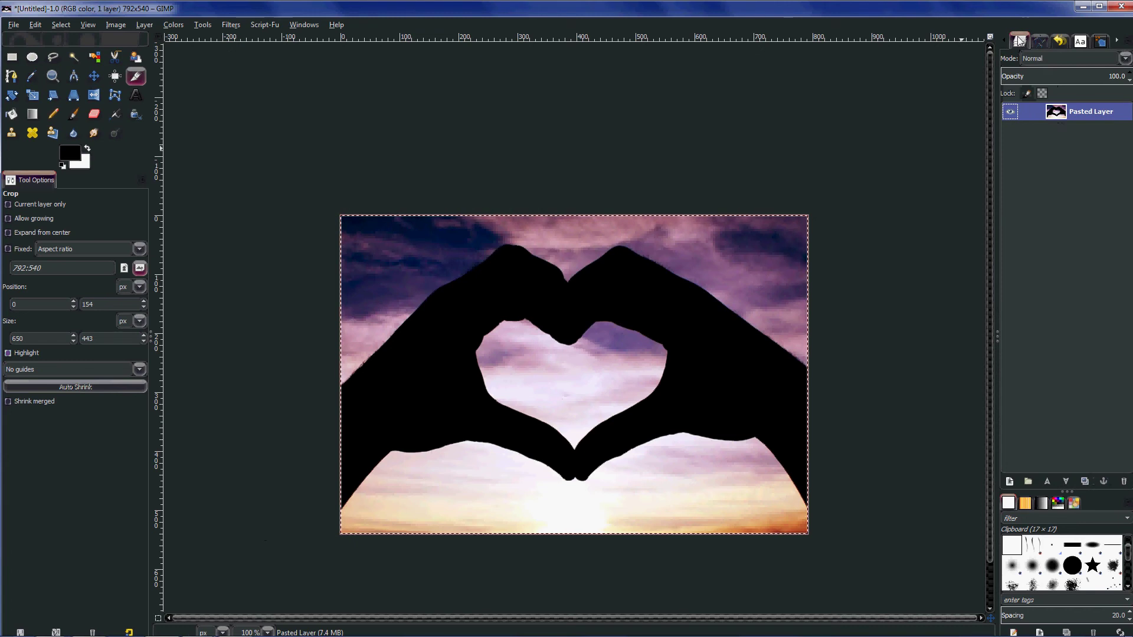
{"action": "left_click", "coordinate": [1060, 114]}
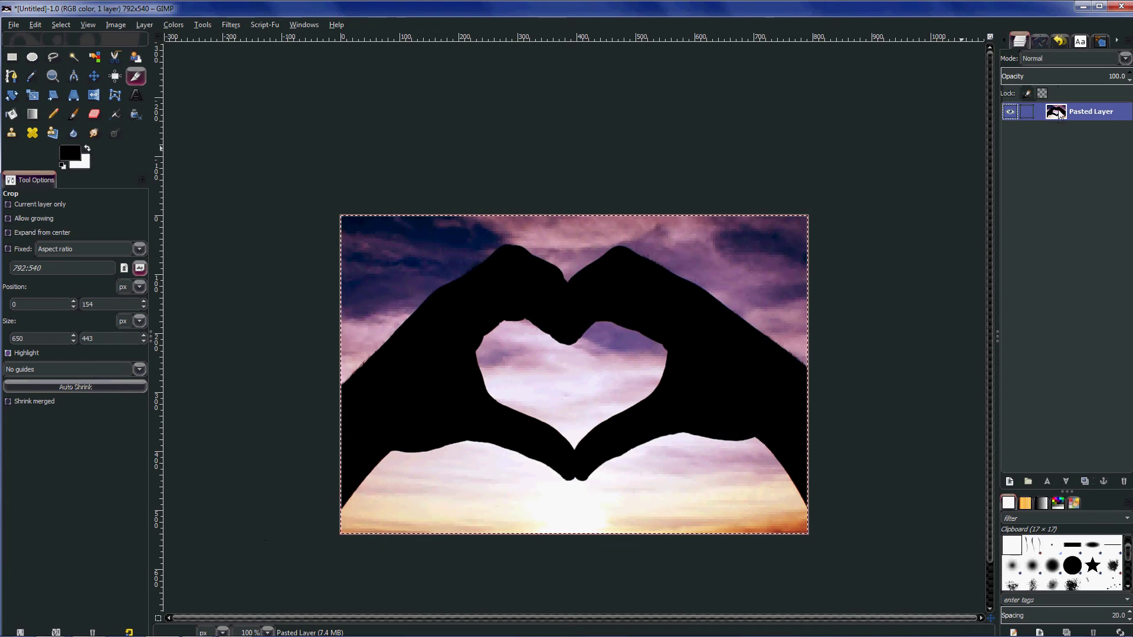
Step: Apply a Threshold of 26–255 so the hands become solid black on white
{"action": "left_click", "coordinate": [173, 26]}
{"action": "left_click", "coordinate": [191, 98]}
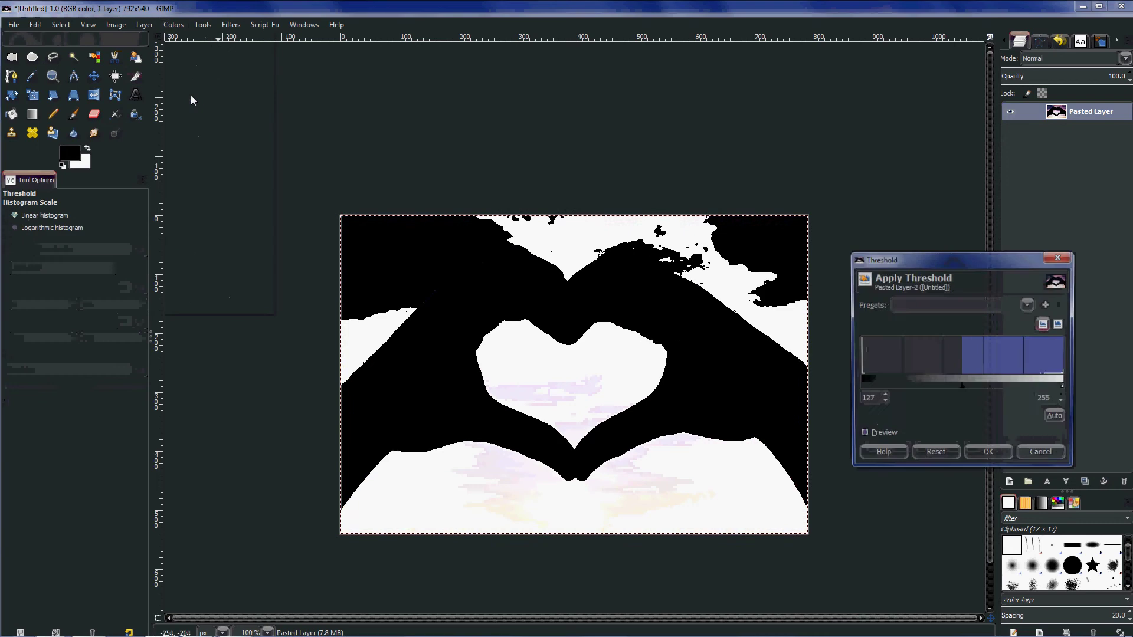
{"action": "left_click_drag", "start_coordinate": [963, 385], "coordinate": [880, 395]}
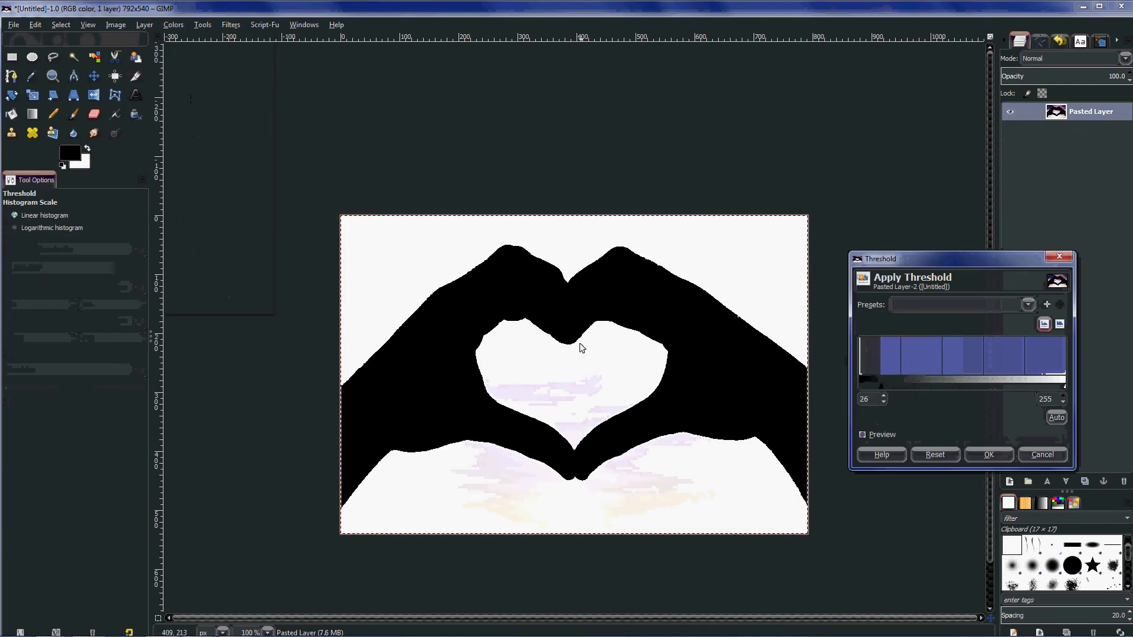
{"action": "left_click", "coordinate": [979, 453]}
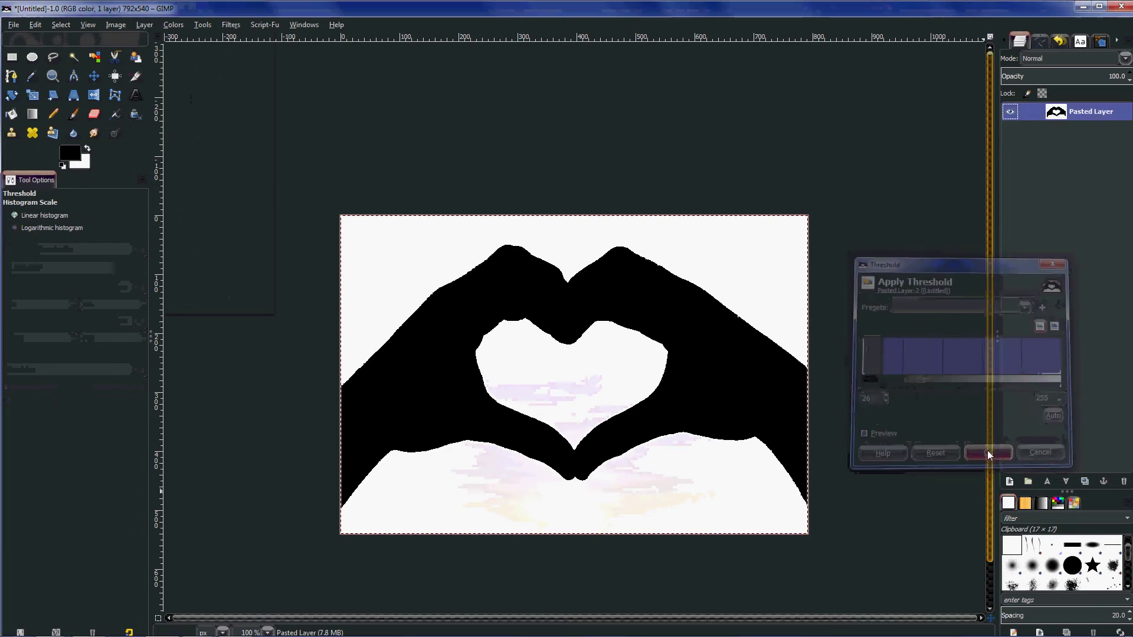
{"action": "scroll", "coordinate": [554, 256], "scroll_direction": "up", "scroll_amount": 2}
{"action": "scroll", "coordinate": [577, 192], "scroll_direction": "up", "scroll_amount": 5}
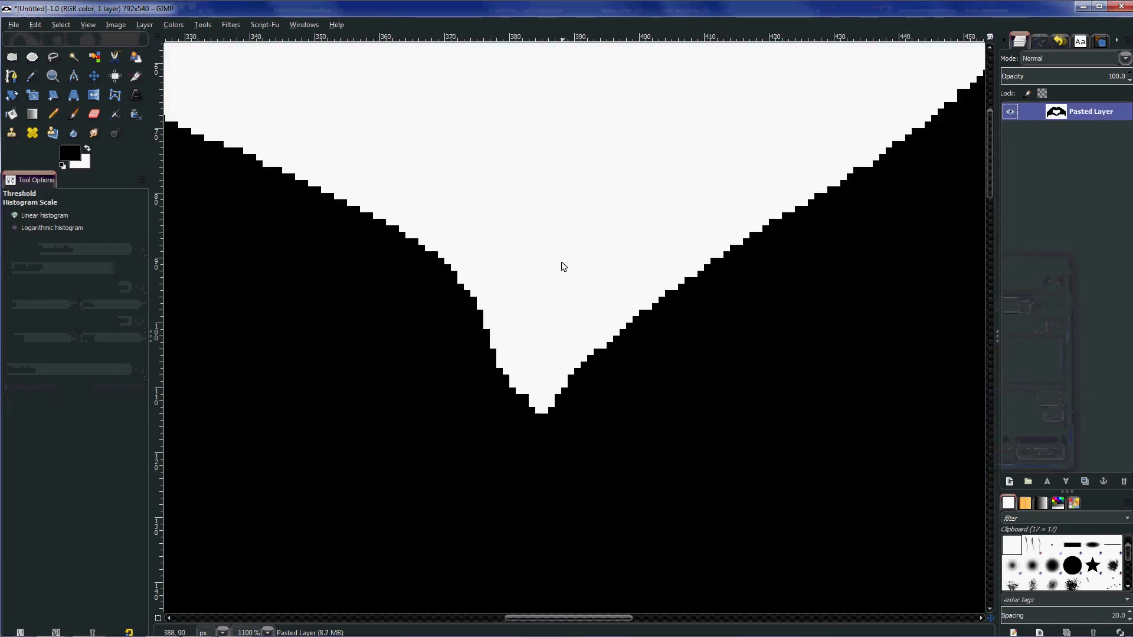
{"action": "scroll", "coordinate": [557, 266], "scroll_direction": "down", "scroll_amount": 5}
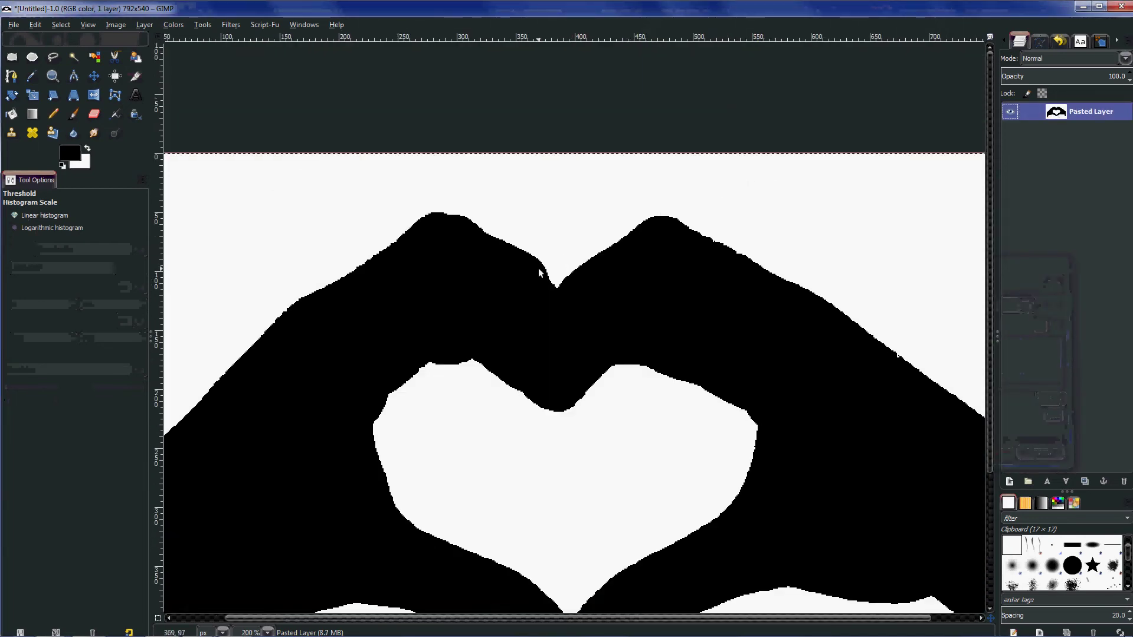
{"action": "scroll", "coordinate": [538, 271], "scroll_direction": "up", "scroll_amount": 5}
{"action": "scroll", "coordinate": [584, 177], "scroll_direction": "down", "scroll_amount": 6}
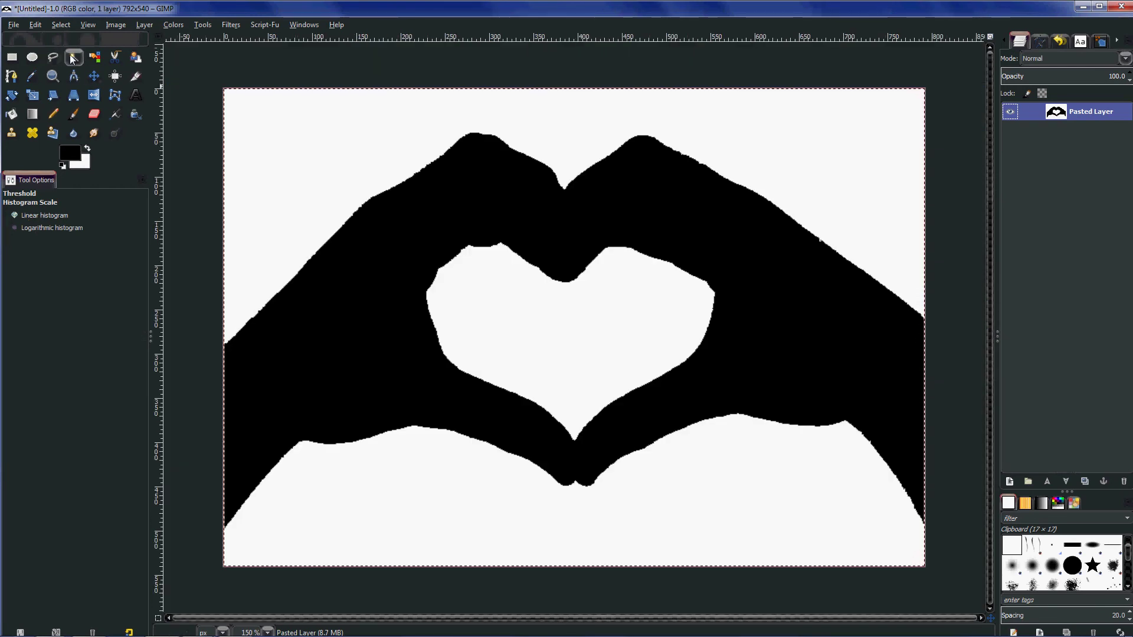
Step: Fuzzy-select the black hands, convert them to path 'Selection #1', and make it visible
{"action": "left_click", "coordinate": [70, 55]}
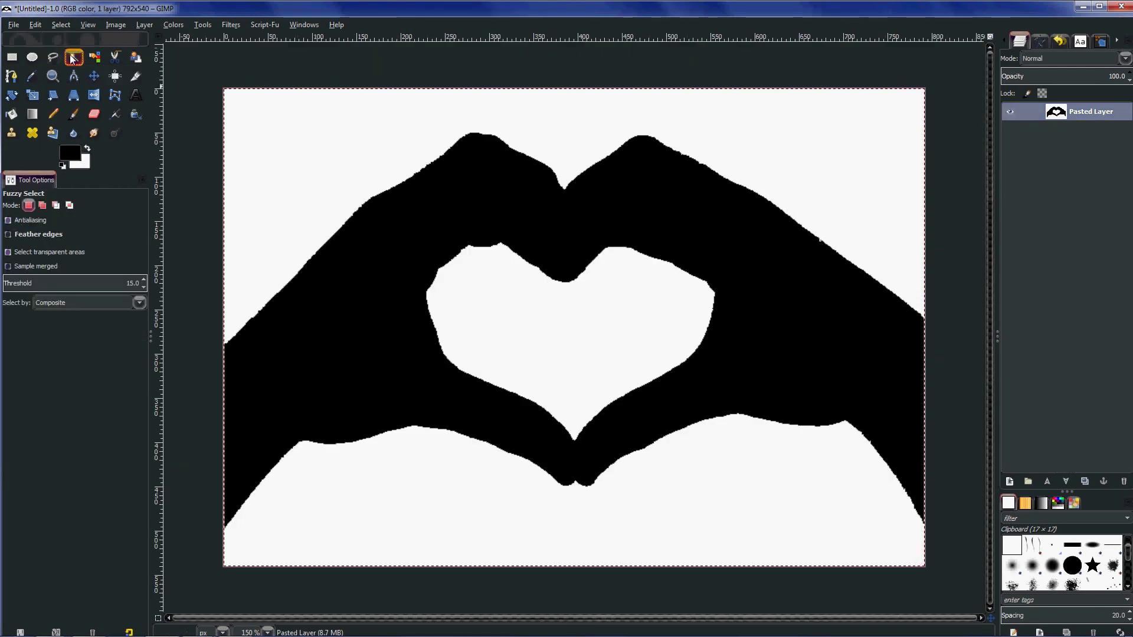
{"action": "left_click", "coordinate": [511, 222]}
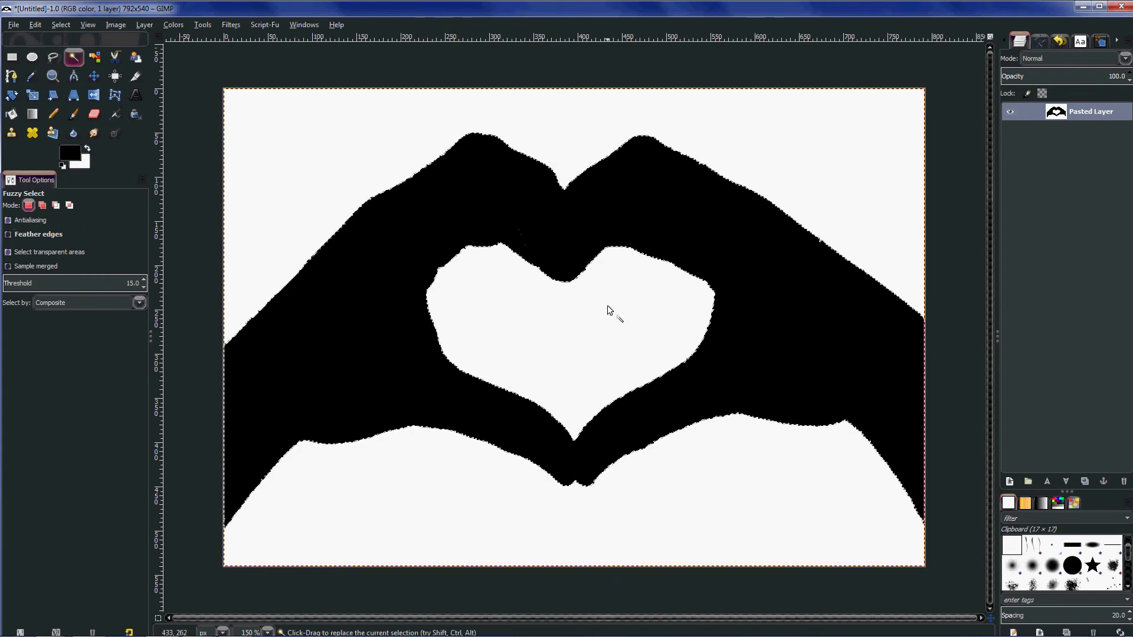
{"action": "left_click", "coordinate": [61, 24]}
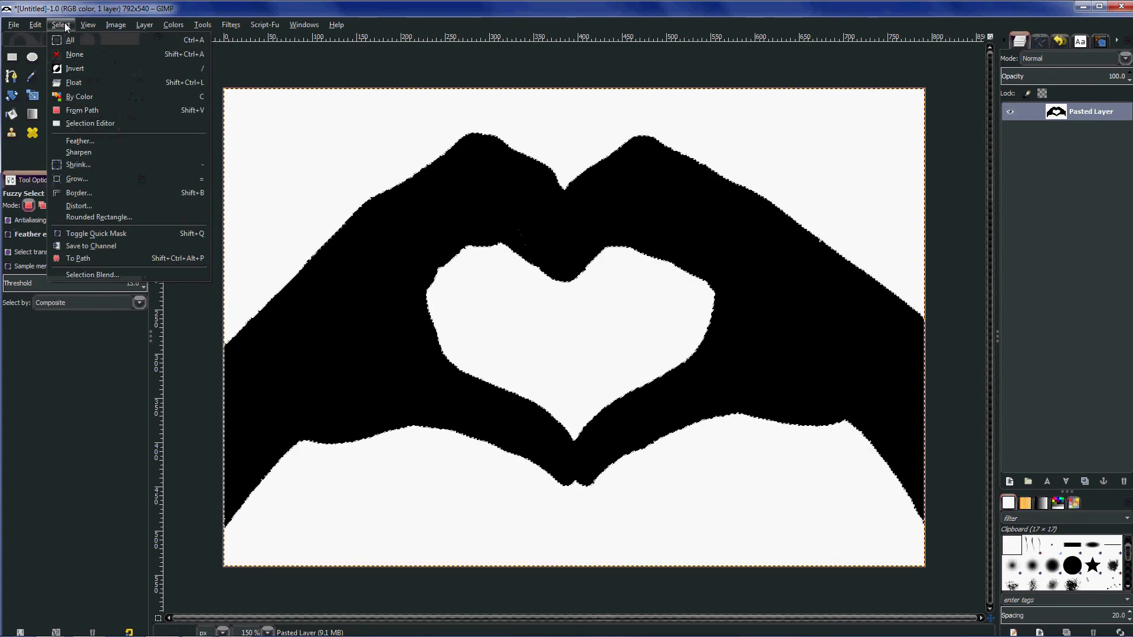
{"action": "left_click", "coordinate": [80, 259]}
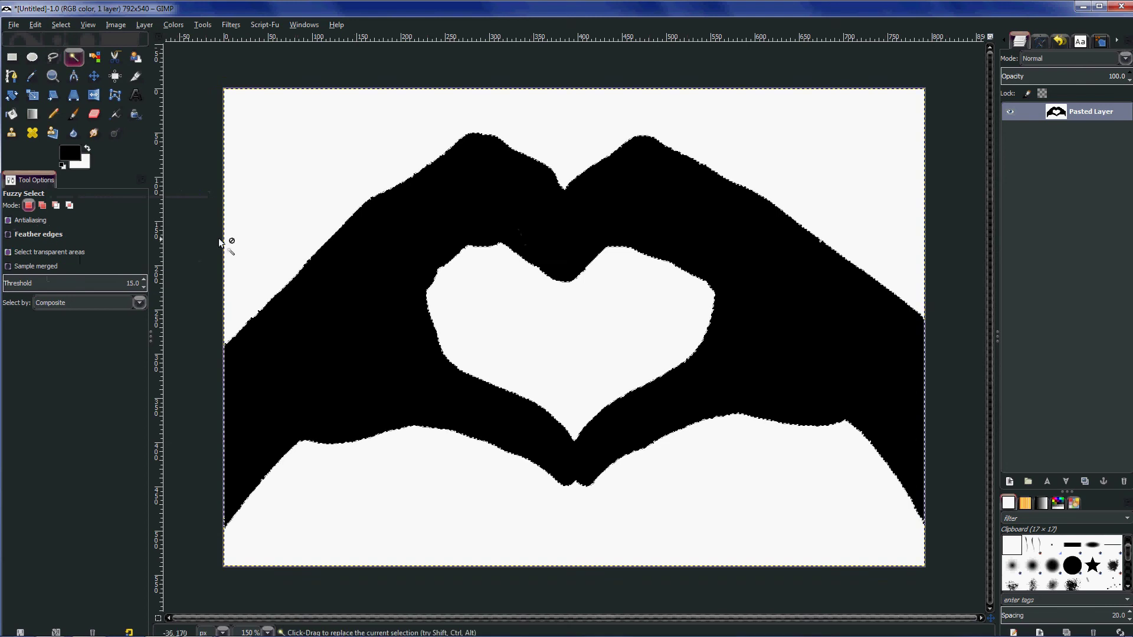
{"action": "left_click", "coordinate": [1038, 40]}
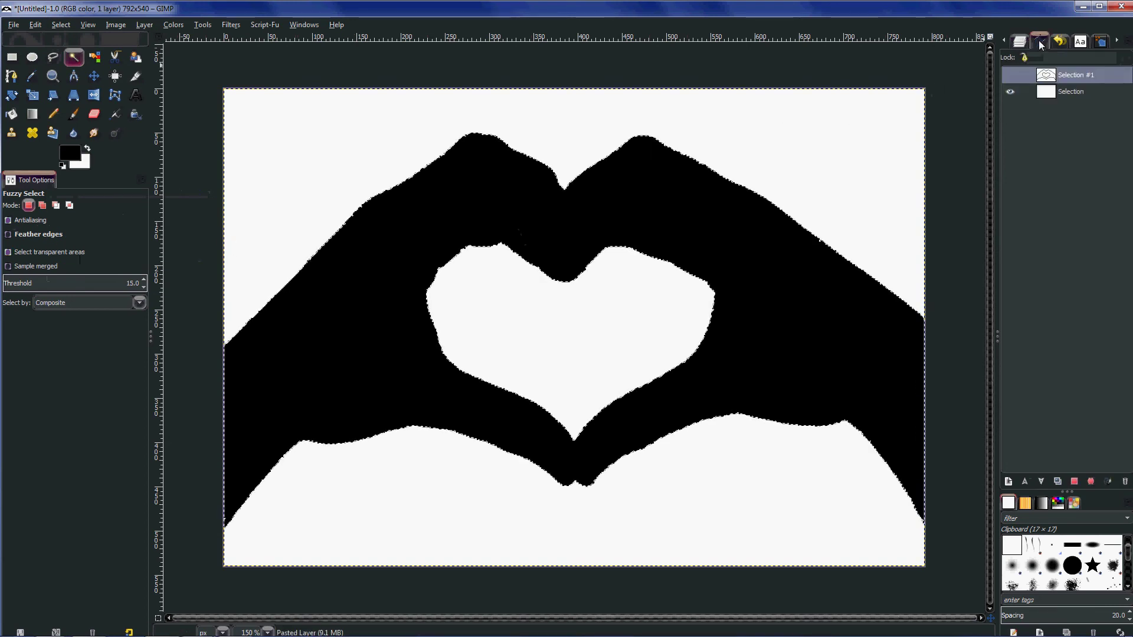
{"action": "left_click", "coordinate": [1010, 75]}
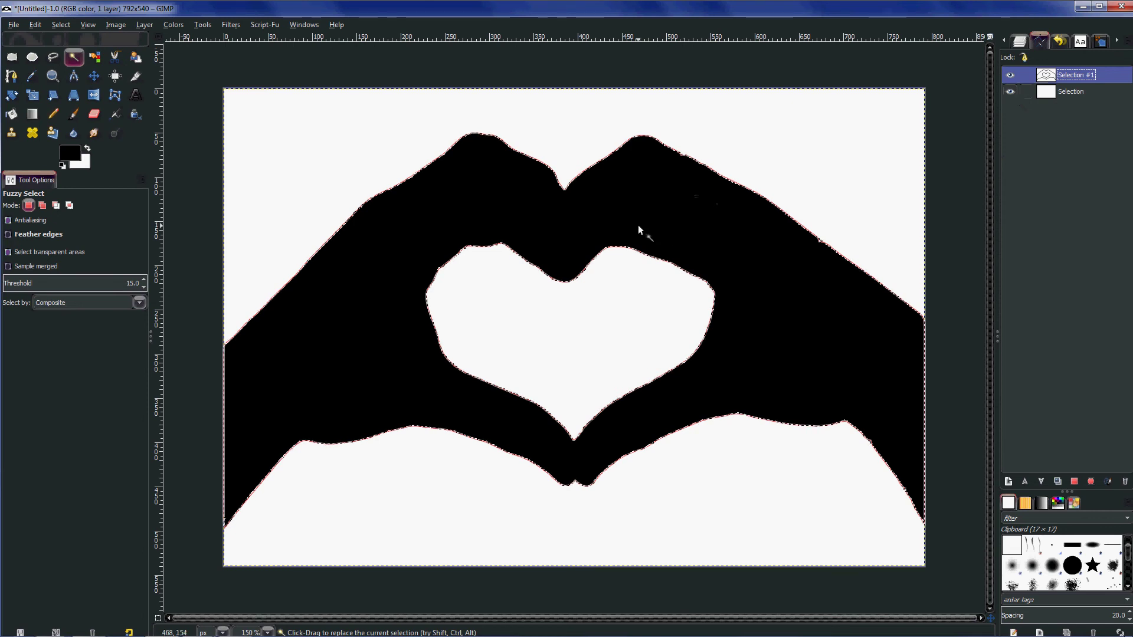
Step: Merge the visible paths into Selection #1 and export it as Hands.svg on the Desktop
{"action": "right_click", "coordinate": [1047, 80]}
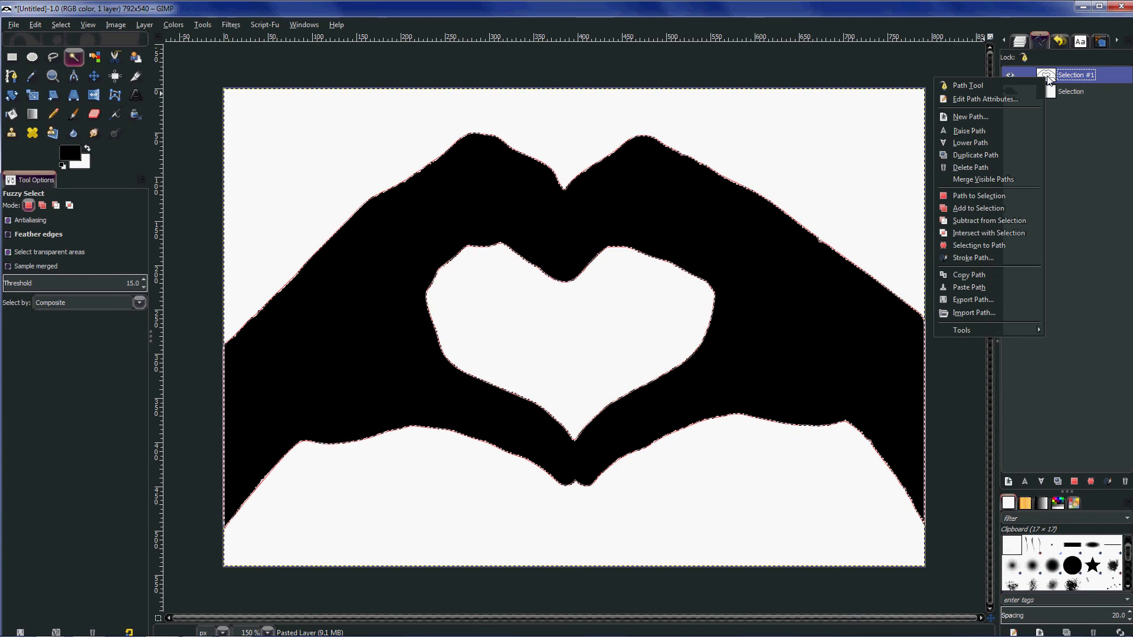
{"action": "left_click", "coordinate": [968, 180]}
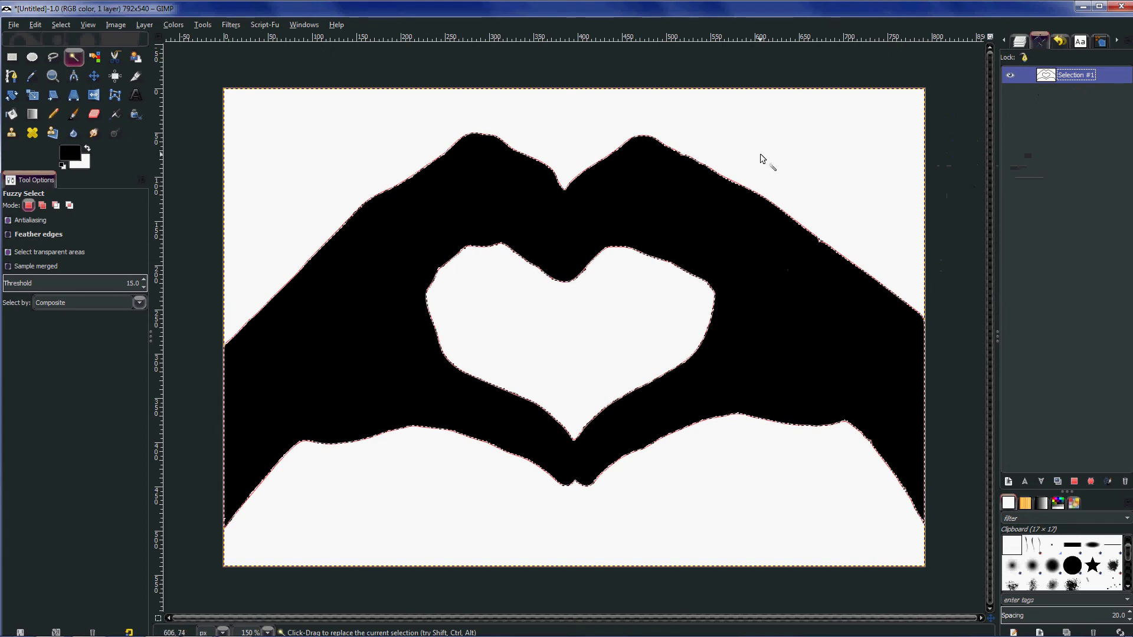
{"action": "right_click", "coordinate": [1045, 78]}
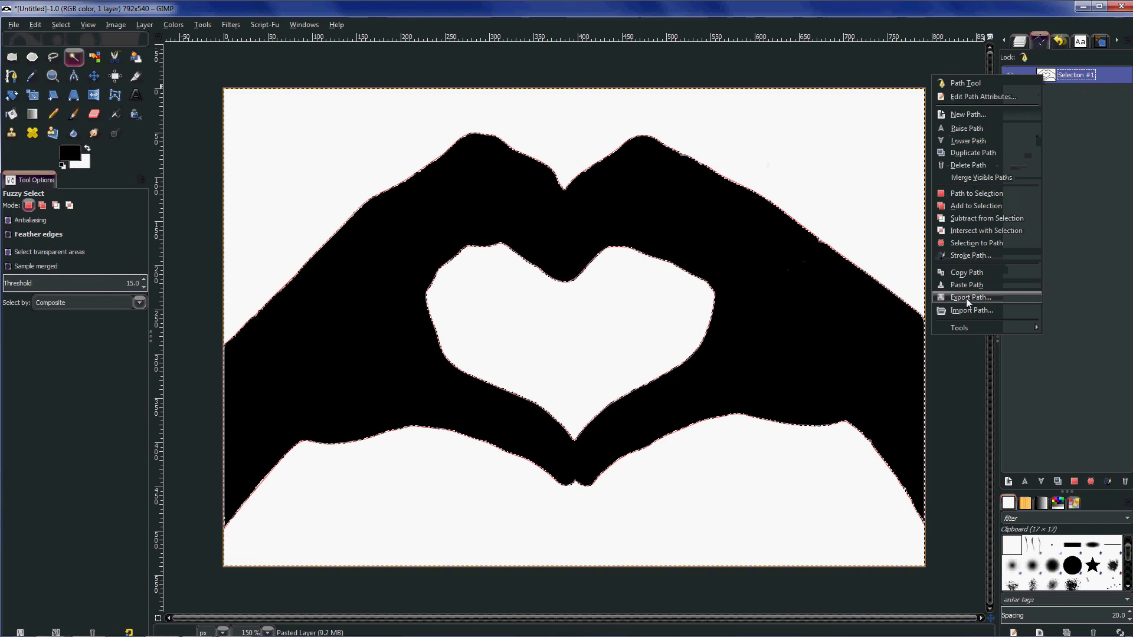
{"action": "left_click", "coordinate": [967, 298]}
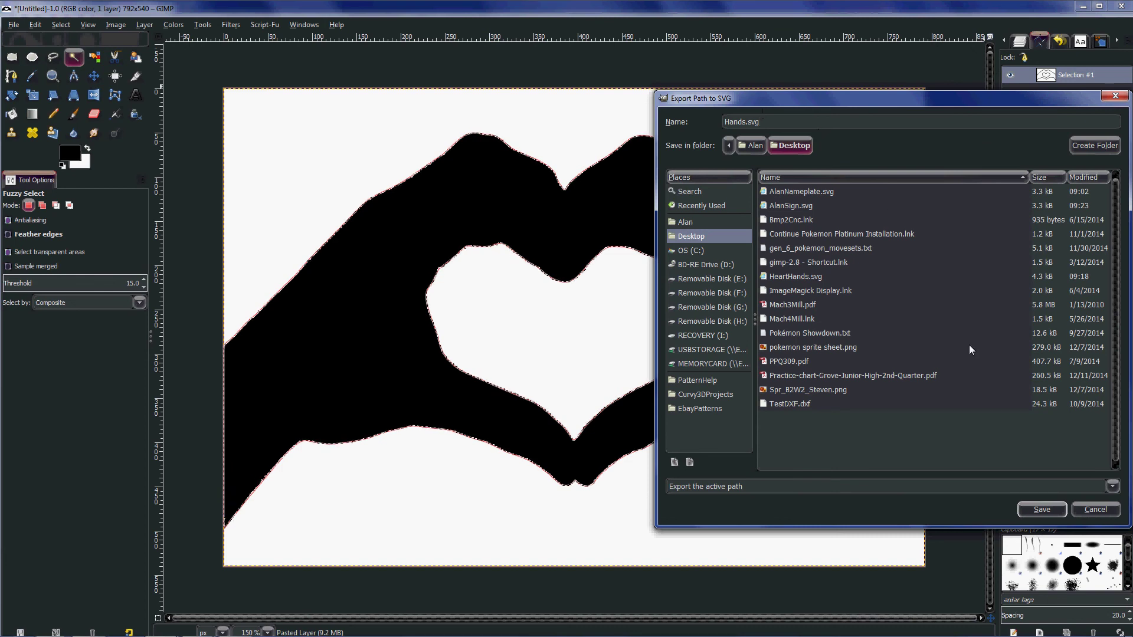
{"action": "left_click", "coordinate": [1041, 509]}
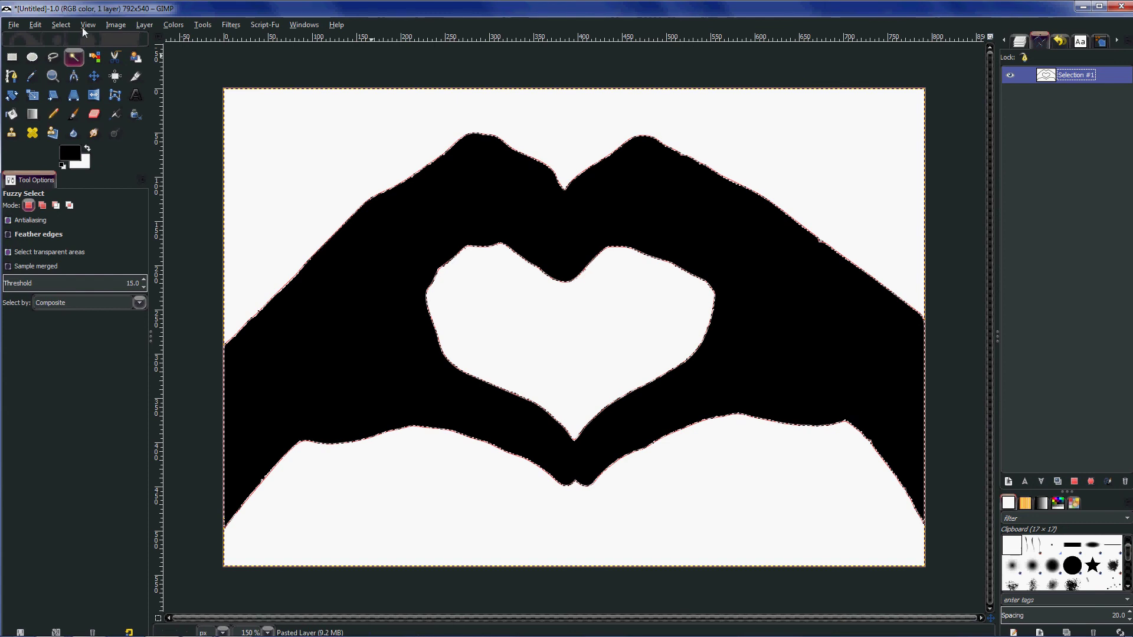
Step: Create a new image 10 inches wide and 5.5 inches high (720×396 pixels)
{"action": "left_click", "coordinate": [14, 25]}
{"action": "left_click", "coordinate": [26, 39]}
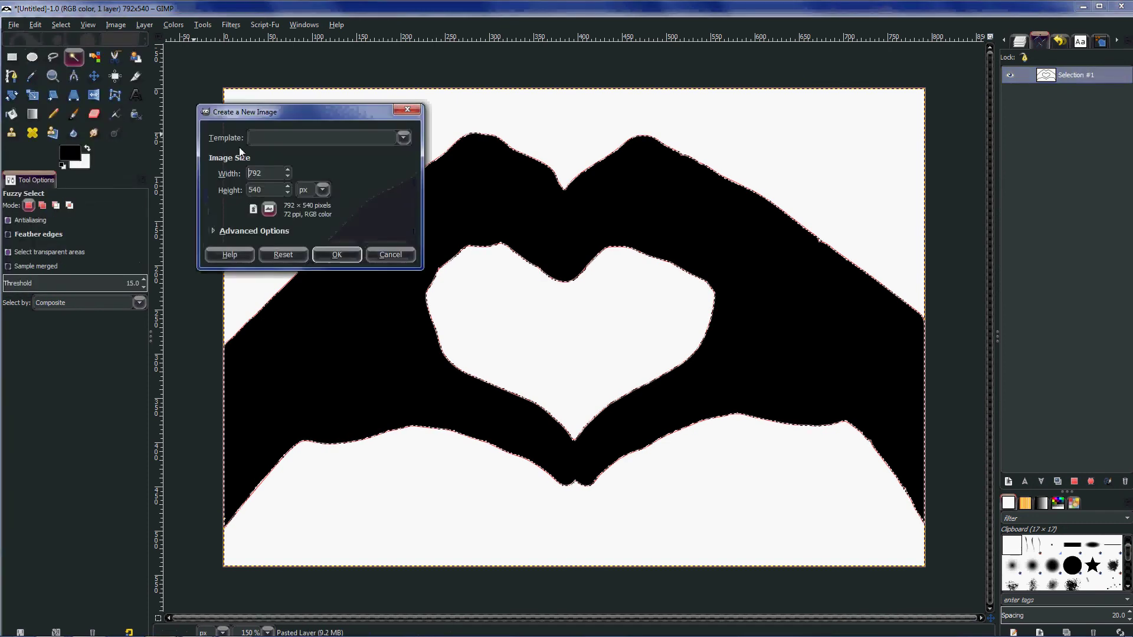
{"action": "left_click", "coordinate": [320, 190]}
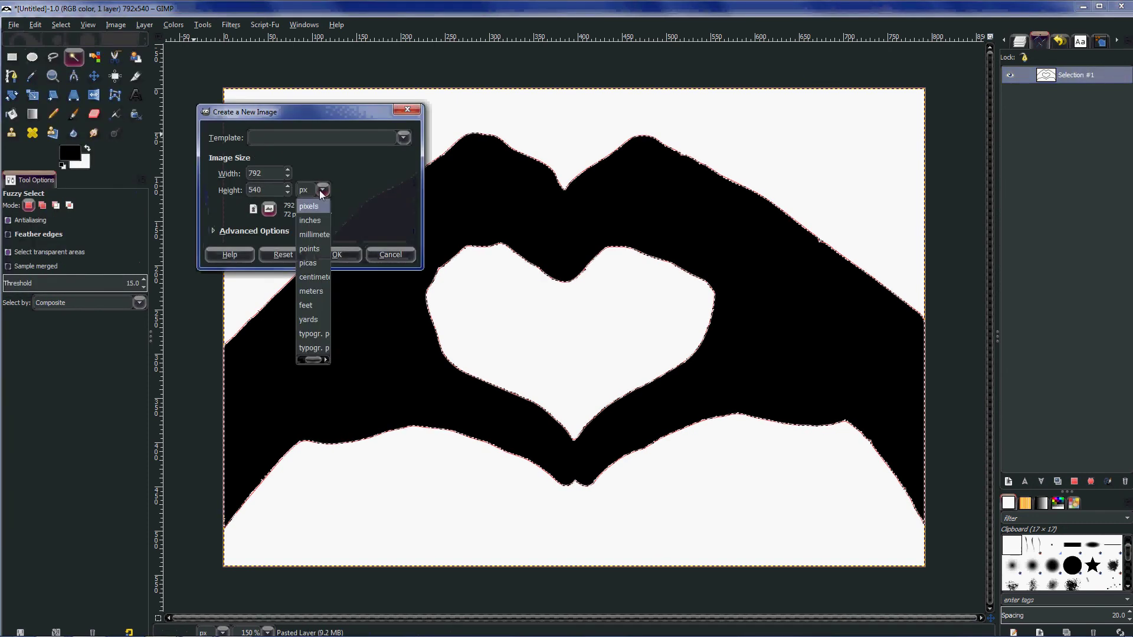
{"action": "left_click", "coordinate": [316, 220]}
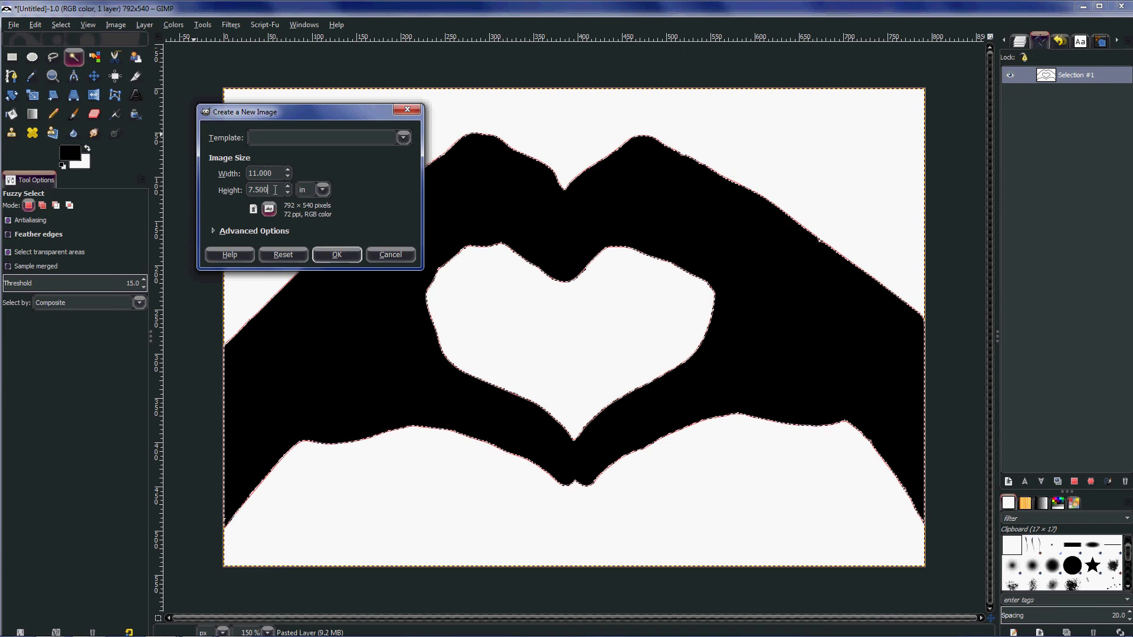
{"action": "key", "text": "Tab"}
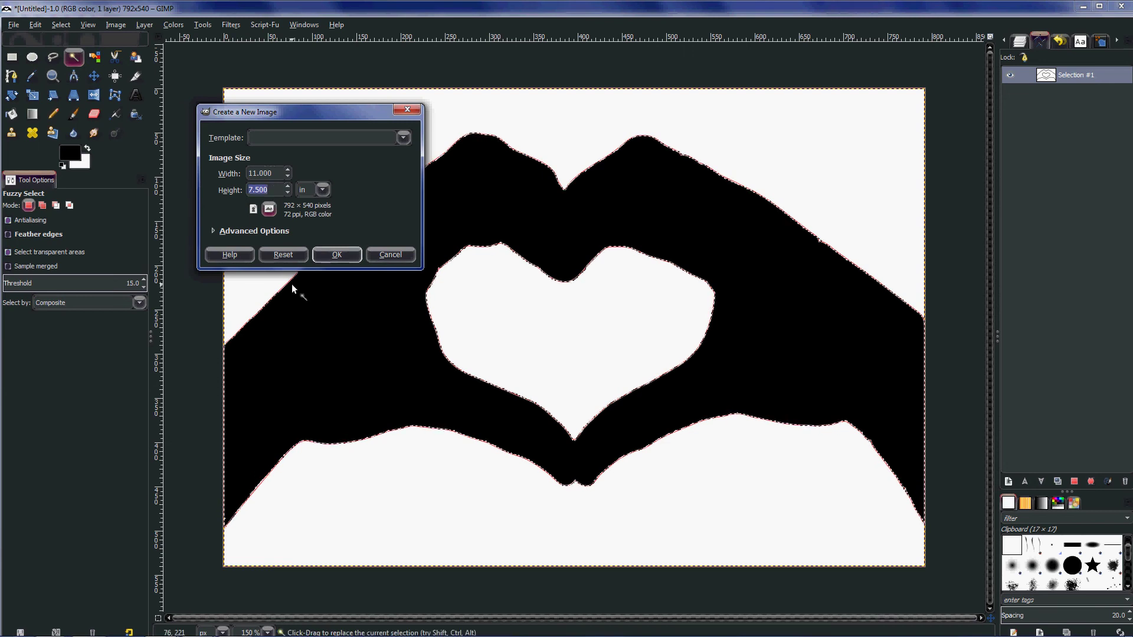
{"action": "type", "text": "5.5"}
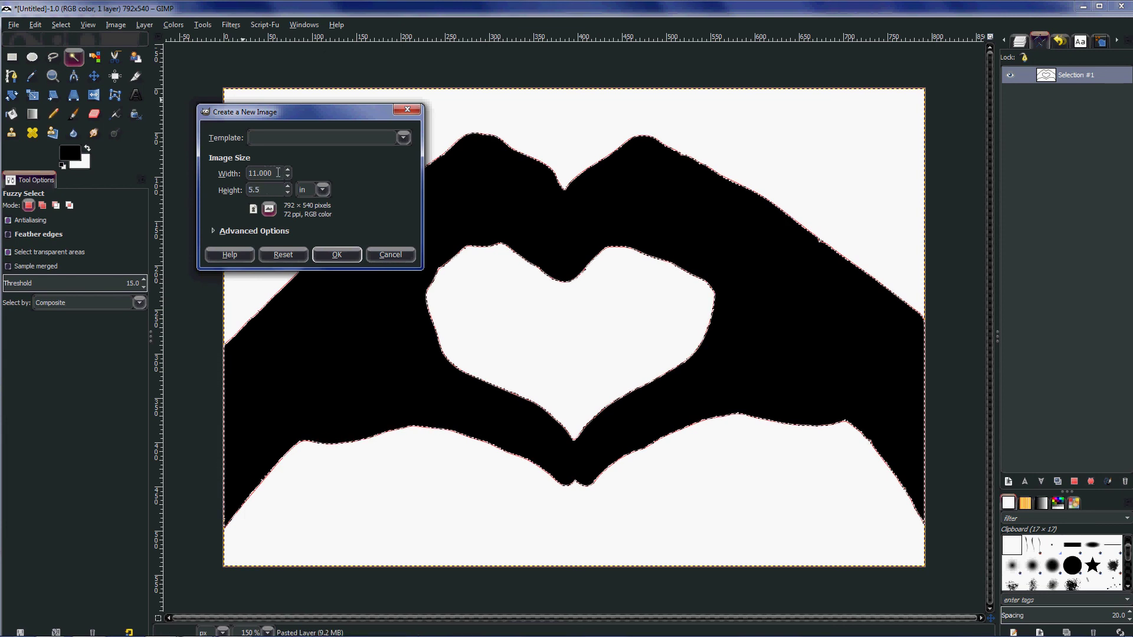
{"action": "left_click", "coordinate": [279, 172]}
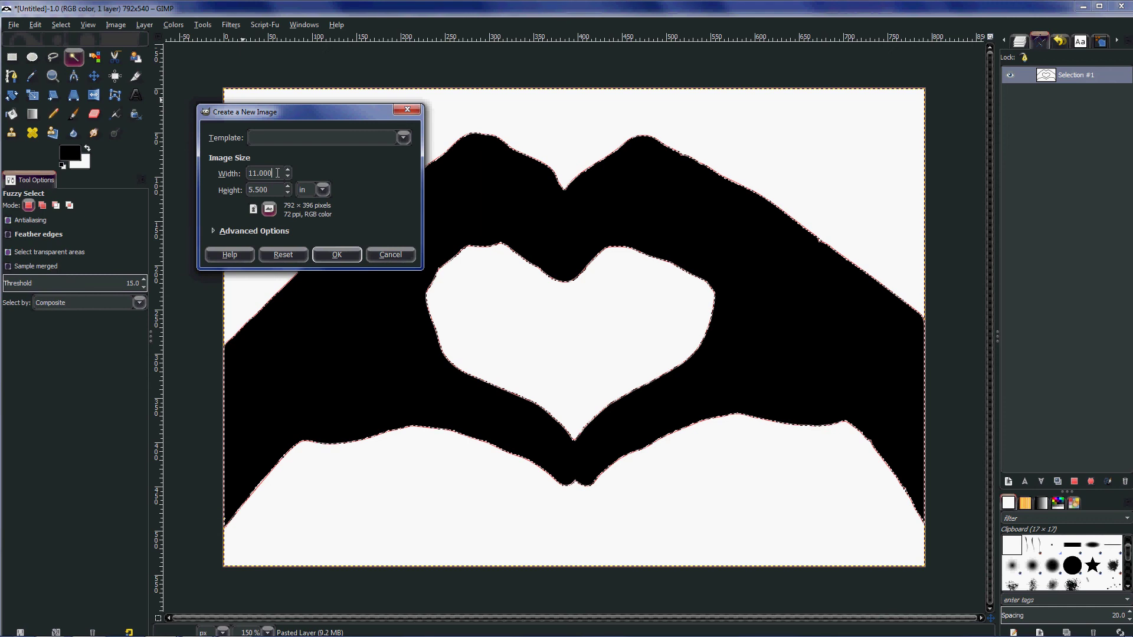
{"action": "left_click_drag", "start_coordinate": [273, 173], "coordinate": [240, 177]}
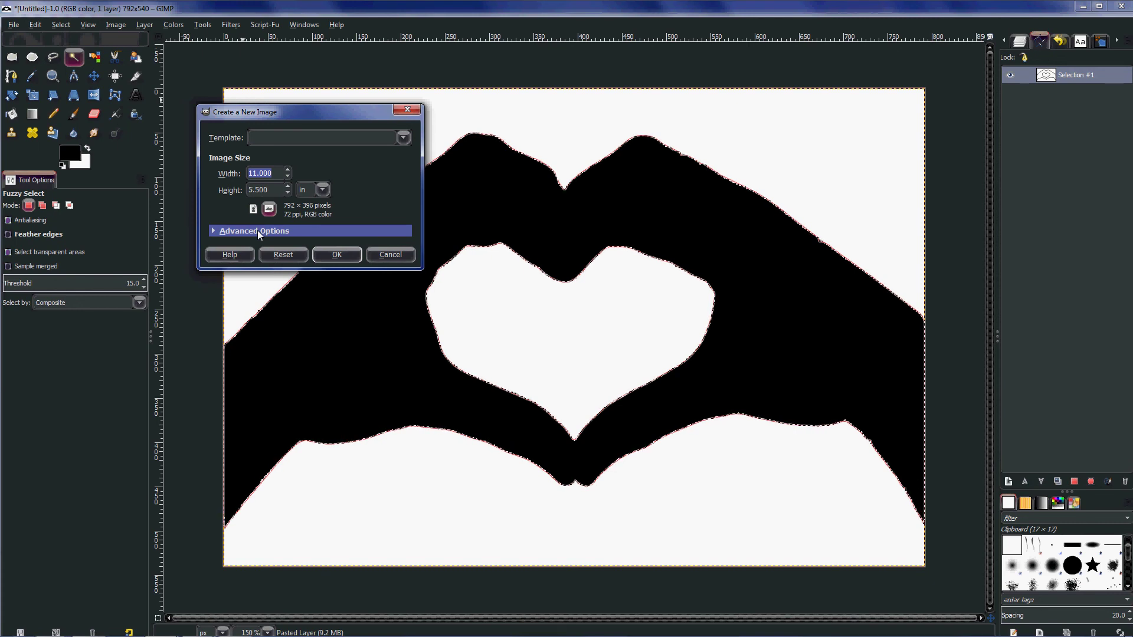
{"action": "type", "text": "10"}
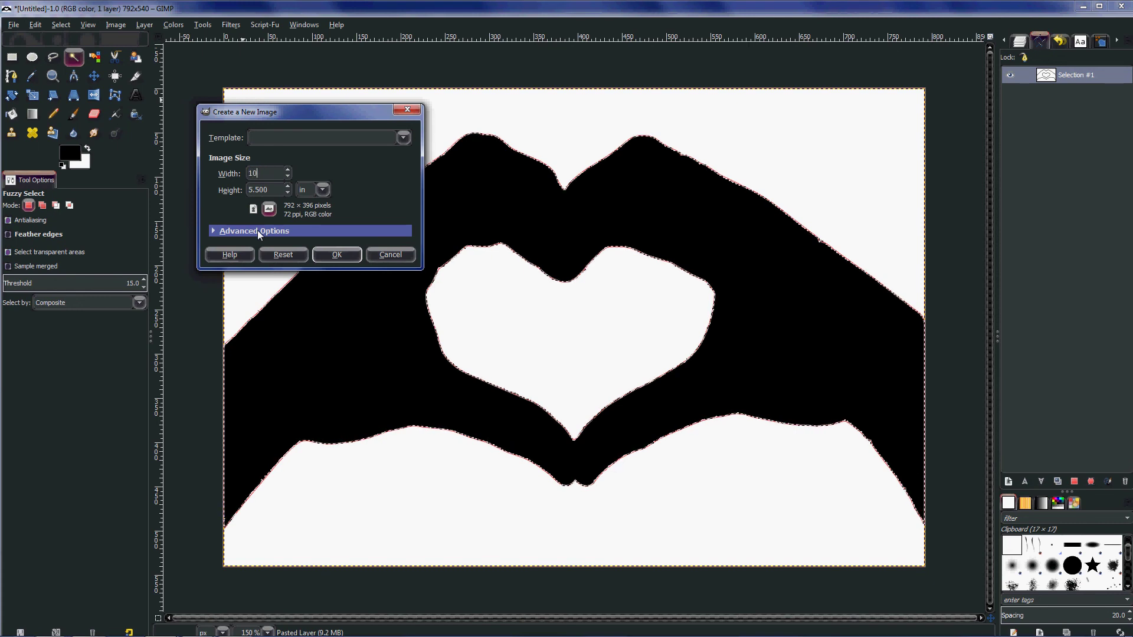
{"action": "left_click", "coordinate": [339, 257]}
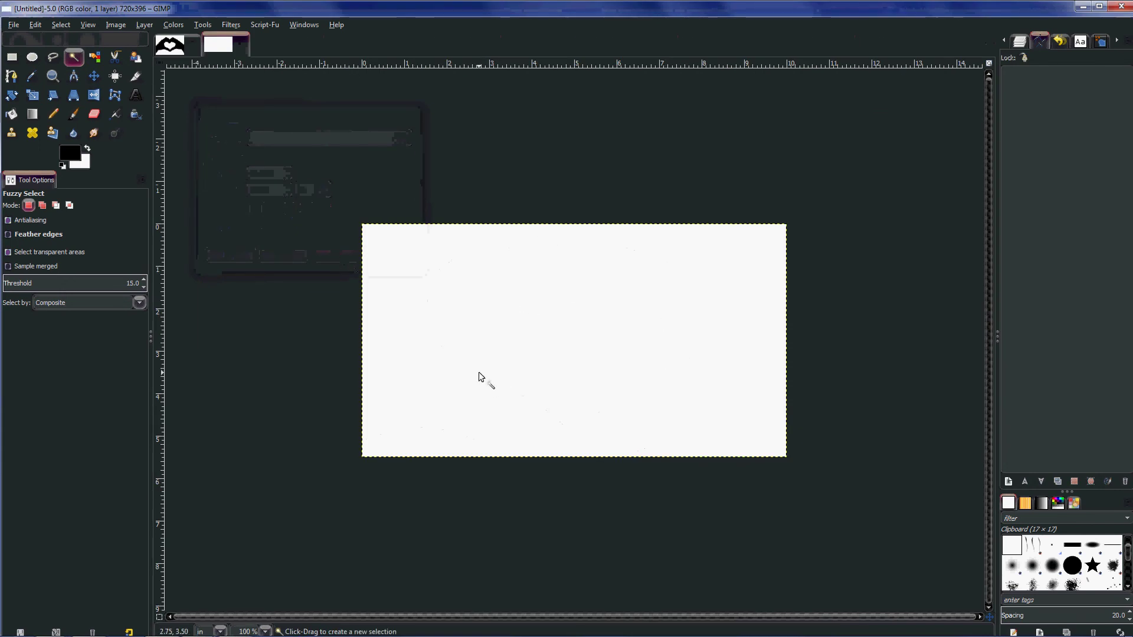
Step: Select all of the new image and convert it into a visible 'Selection' path
{"action": "left_click", "coordinate": [61, 25]}
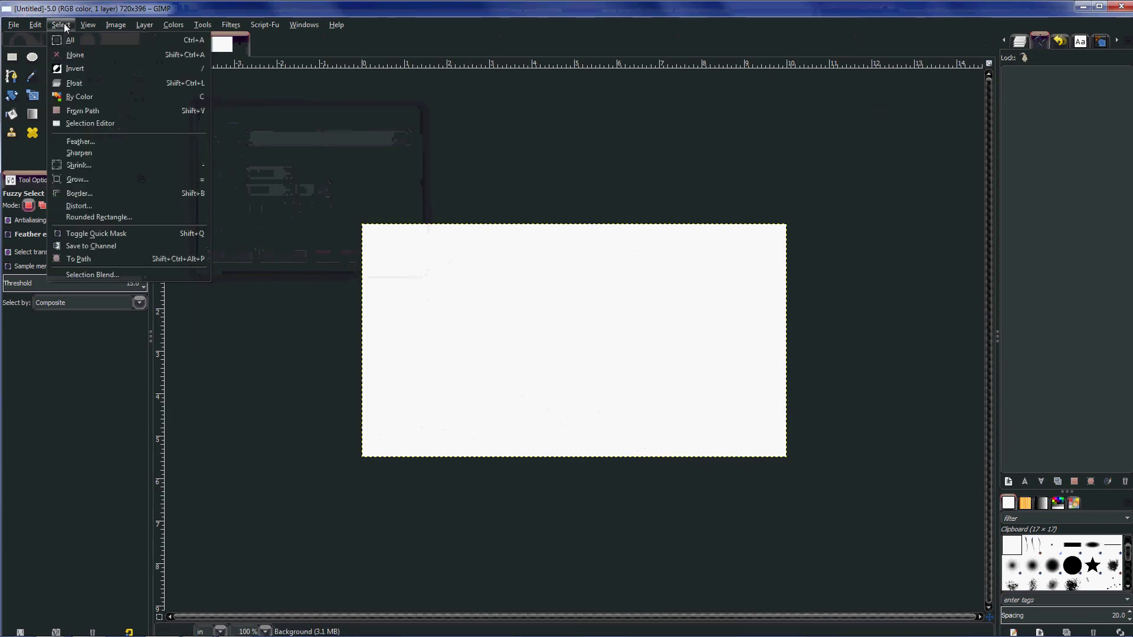
{"action": "left_click", "coordinate": [70, 38]}
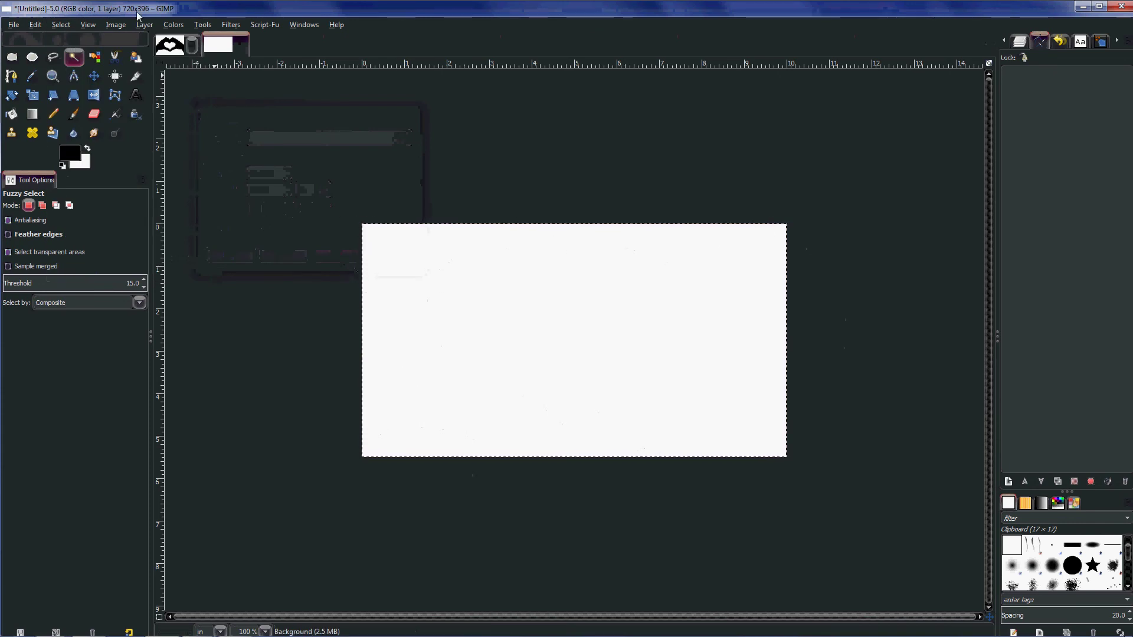
{"action": "left_click", "coordinate": [62, 24]}
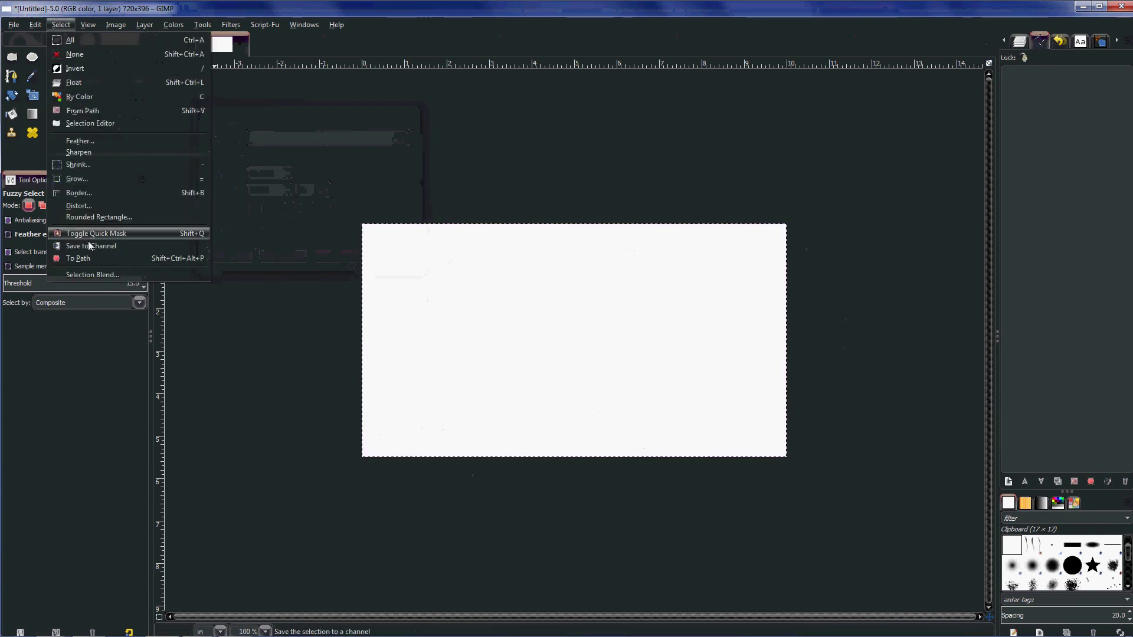
{"action": "left_click", "coordinate": [84, 258]}
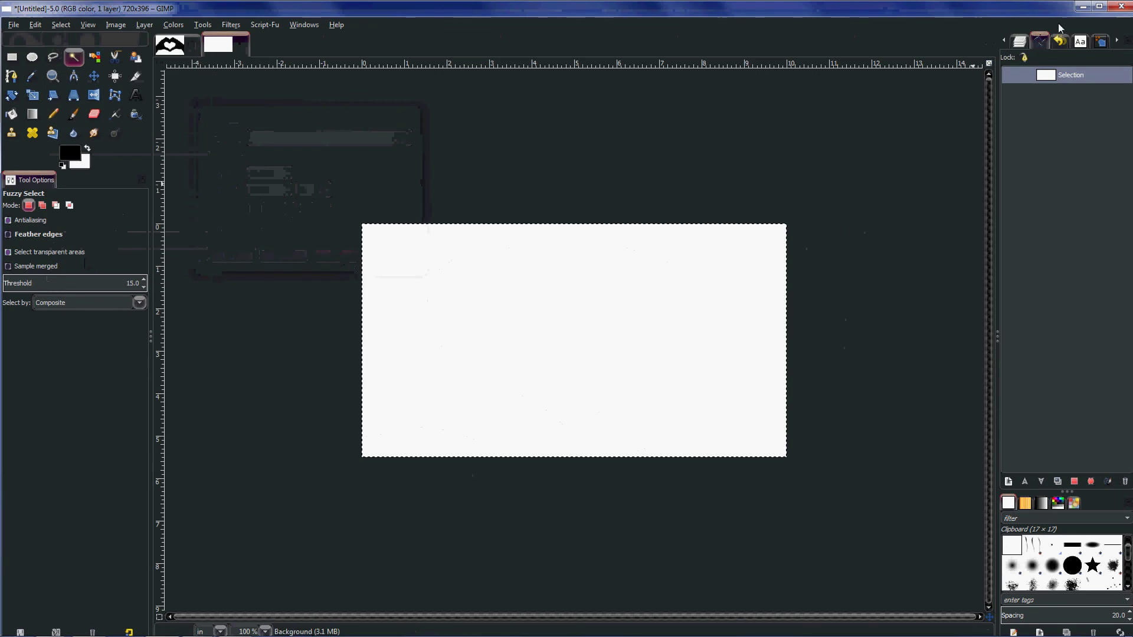
{"action": "left_click", "coordinate": [1012, 75]}
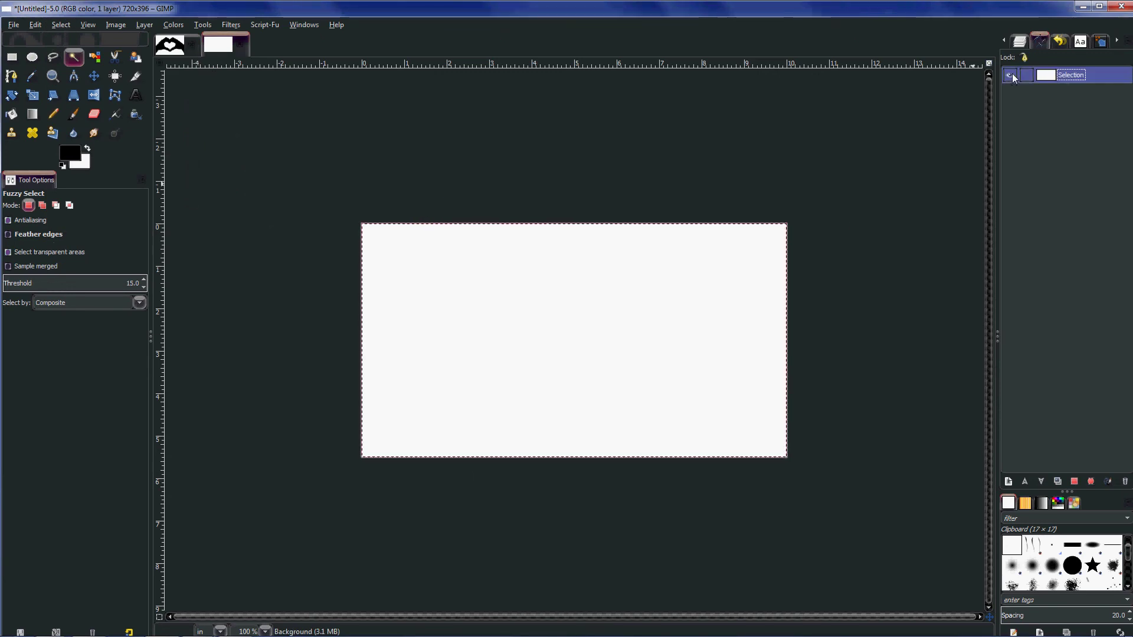
{"action": "key", "text": "b"}
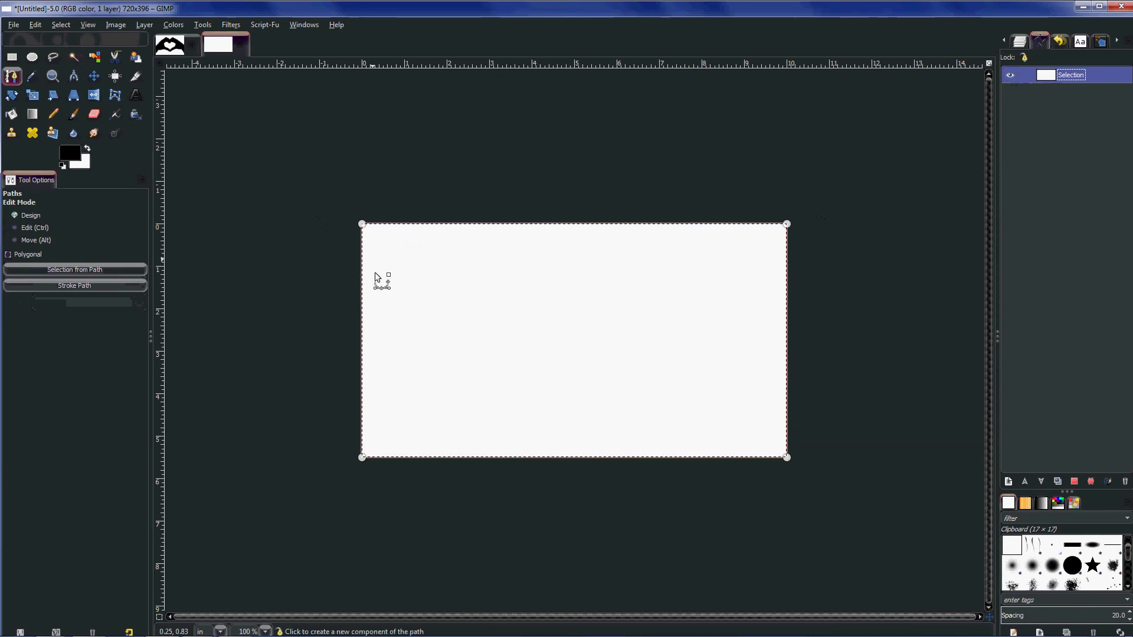
Step: Shrink the selection by 0.250 inches with 'shrink from image border' turned off
{"action": "left_click", "coordinate": [61, 24]}
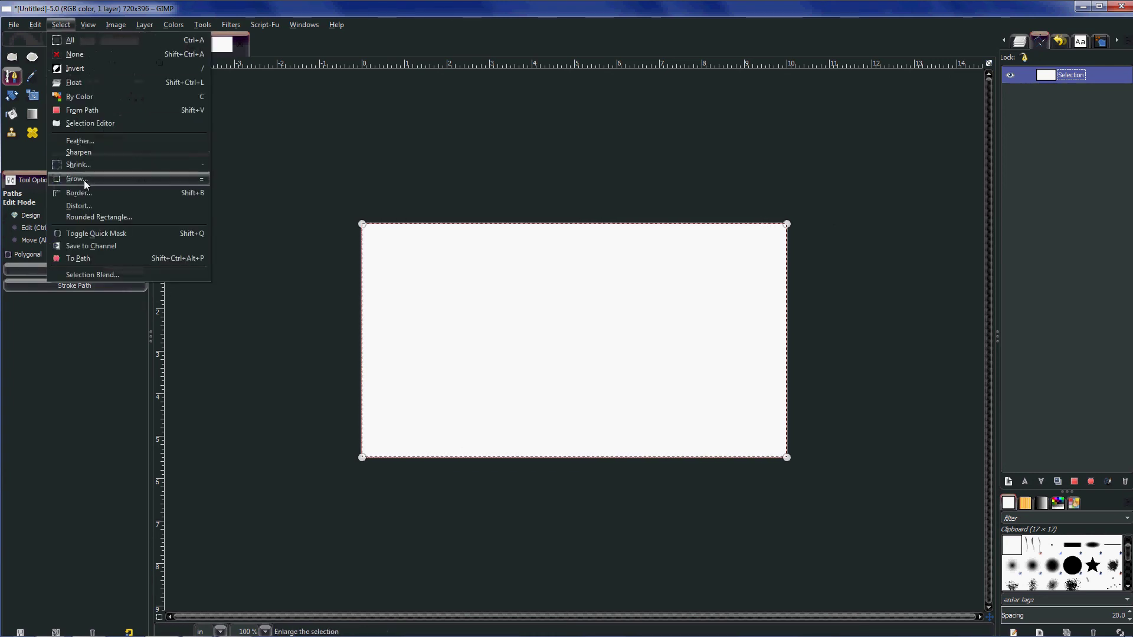
{"action": "left_click", "coordinate": [79, 164]}
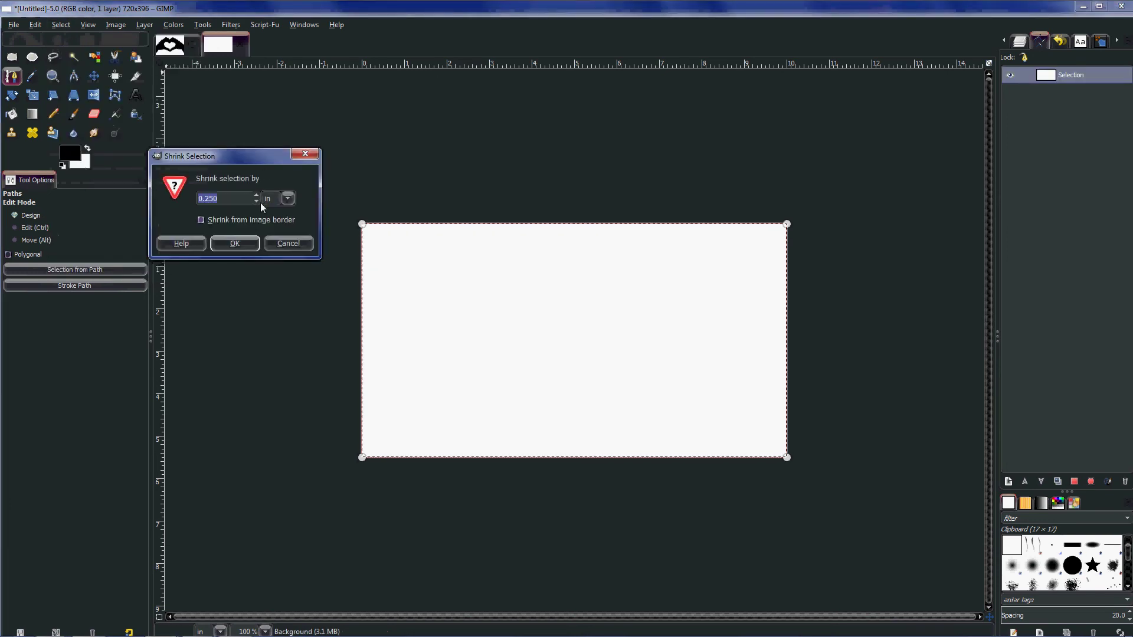
{"action": "left_click", "coordinate": [288, 199]}
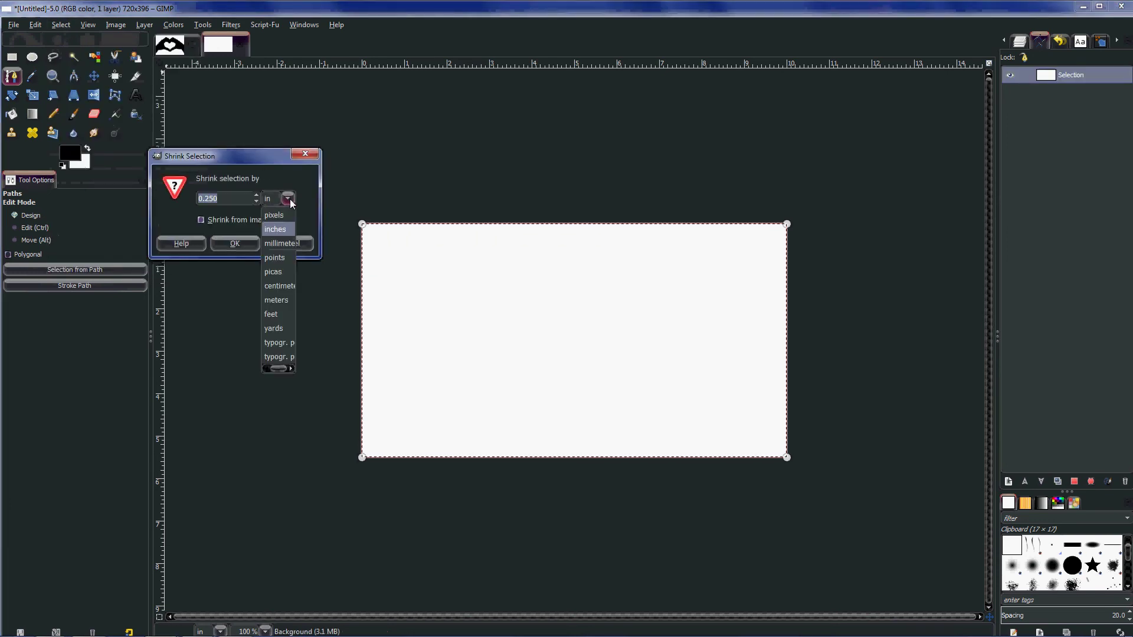
{"action": "left_click", "coordinate": [230, 199]}
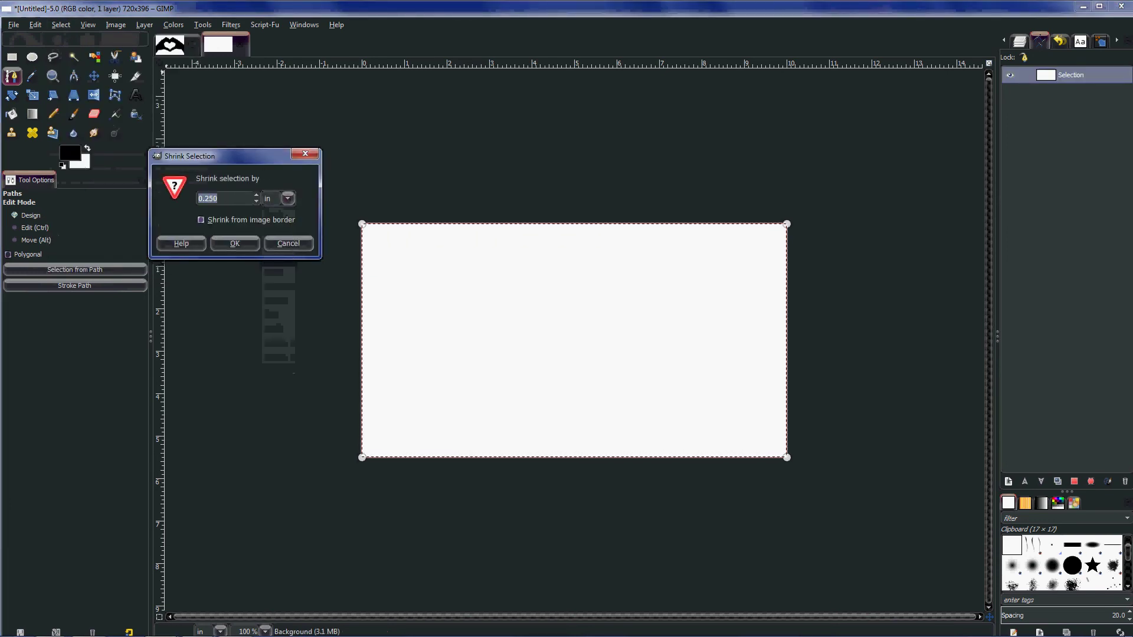
{"action": "left_click", "coordinate": [240, 222]}
{"action": "left_click", "coordinate": [212, 221]}
{"action": "left_click", "coordinate": [201, 219]}
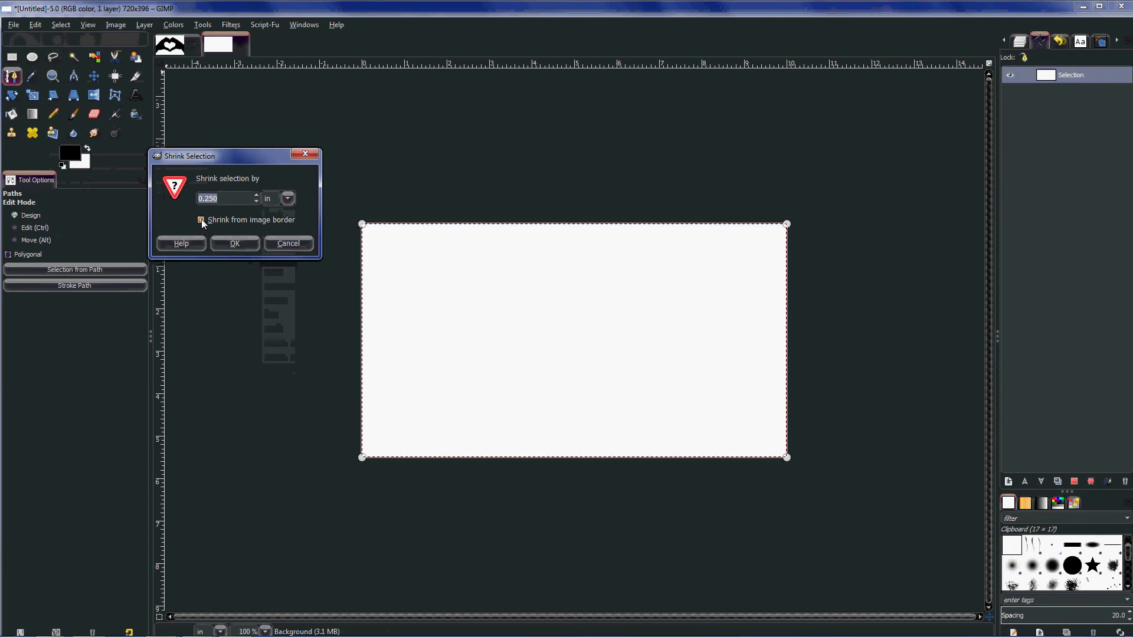
{"action": "left_click", "coordinate": [234, 242]}
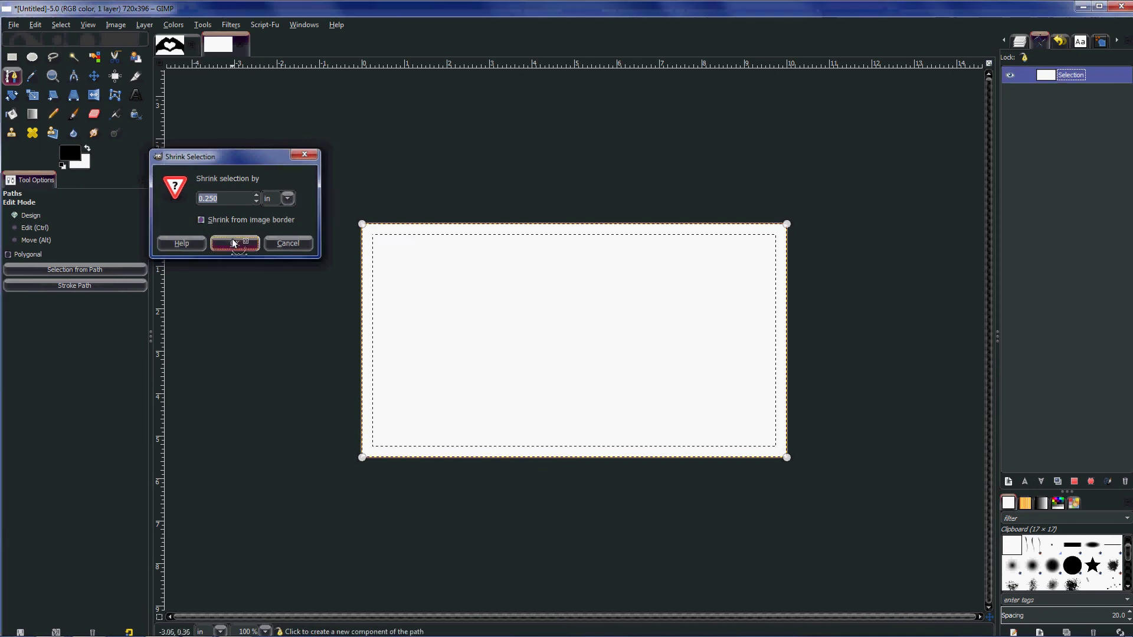
{"action": "scroll", "coordinate": [778, 248], "scroll_direction": "up", "scroll_amount": 1}
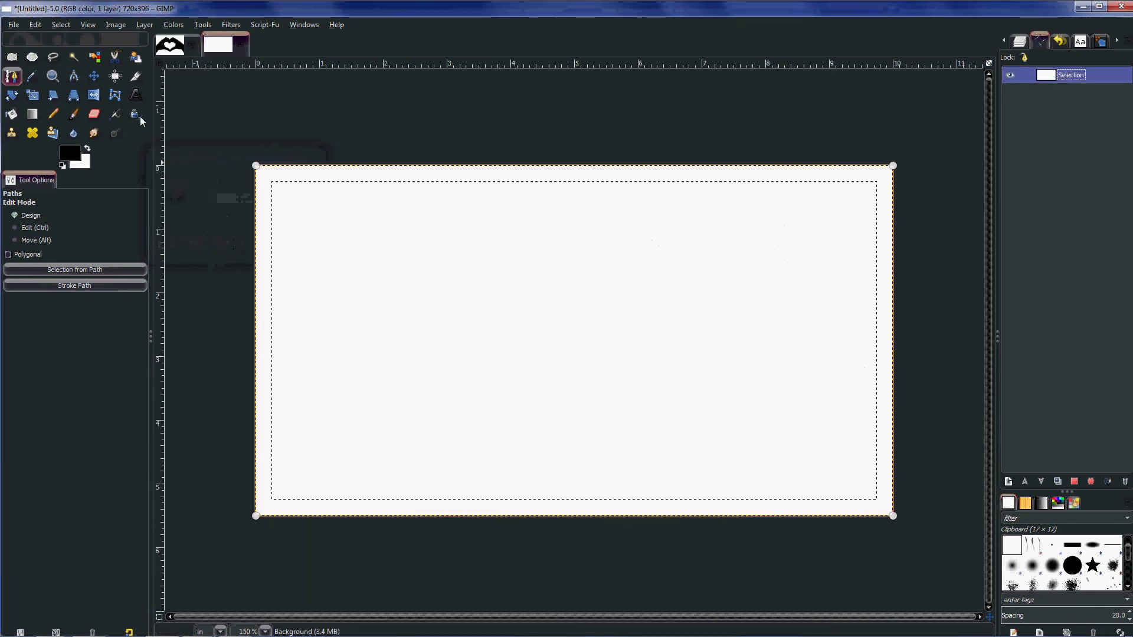
Step: Apply Select > Rounded Rectangle to the inset selection with radius 25 and Concave ticked
{"action": "left_click", "coordinate": [61, 26]}
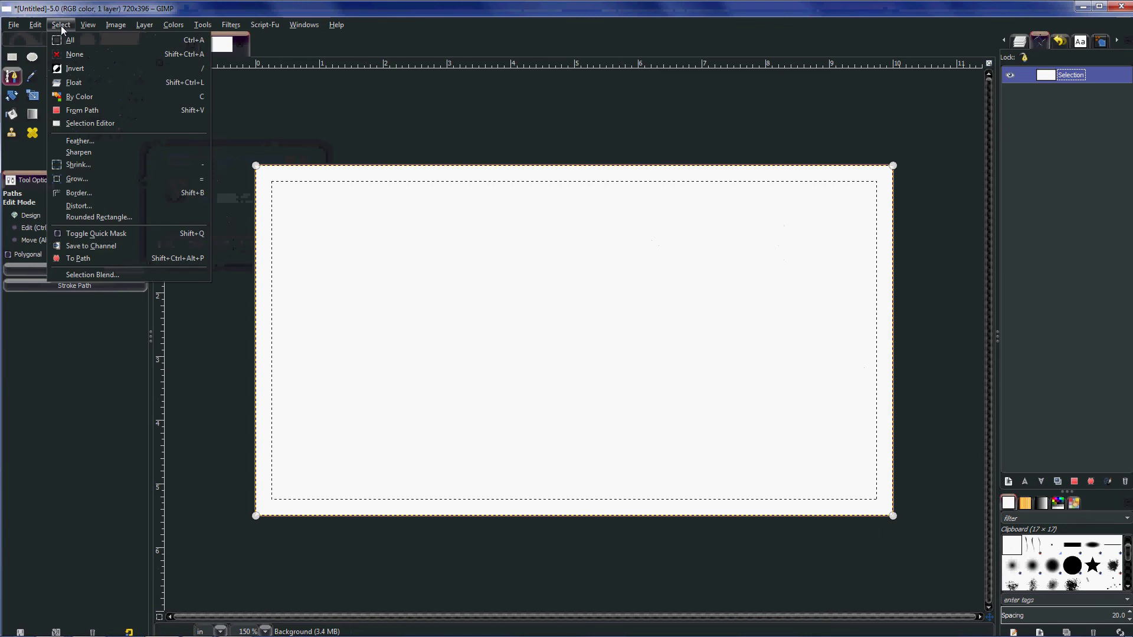
{"action": "left_click", "coordinate": [95, 217]}
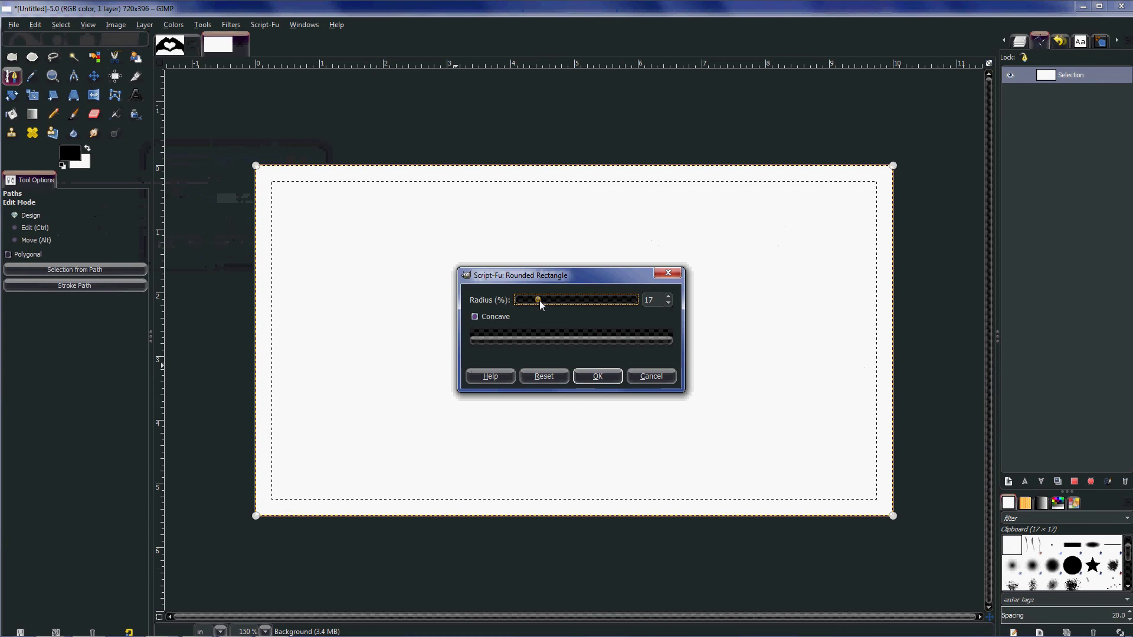
{"action": "left_click_drag", "start_coordinate": [539, 298], "coordinate": [546, 298]}
{"action": "left_click", "coordinate": [476, 317]}
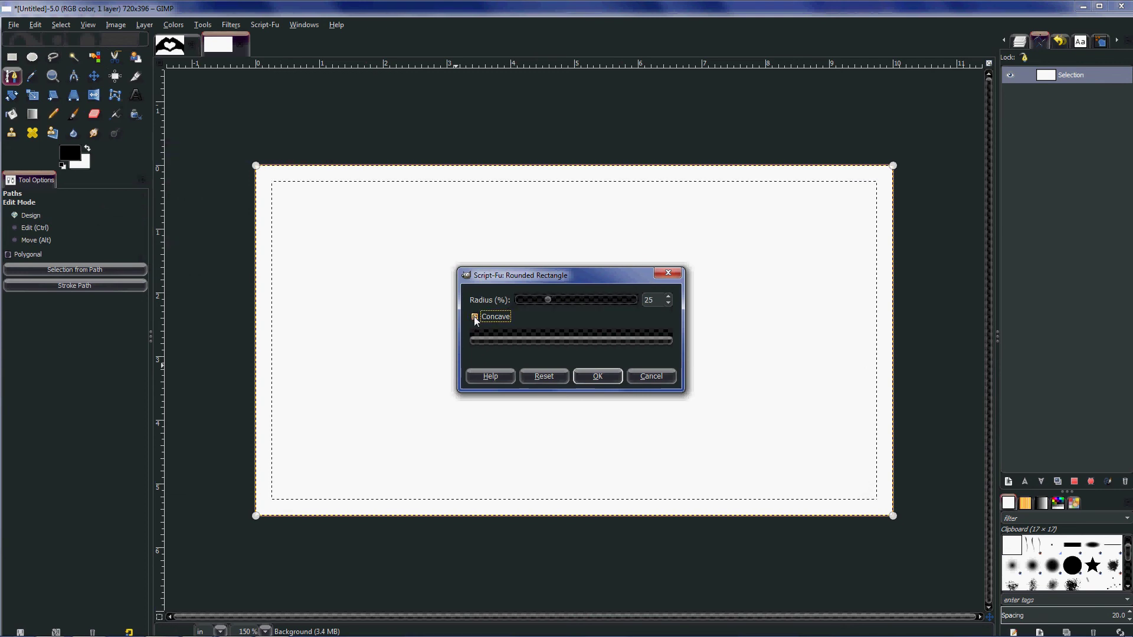
{"action": "left_click", "coordinate": [597, 376]}
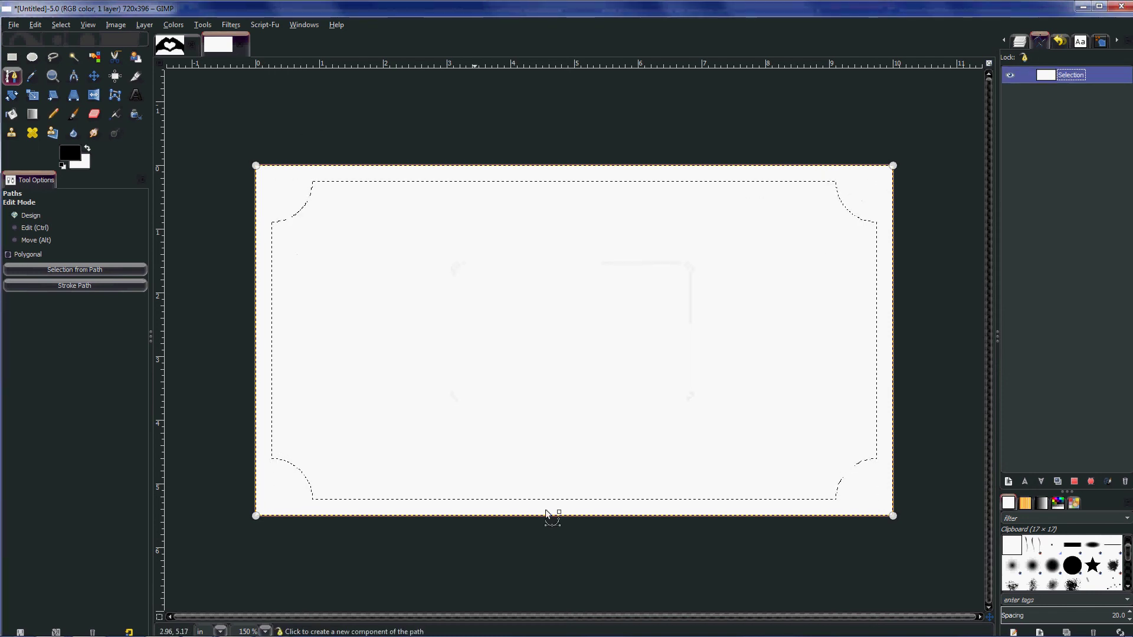
Step: Convert the selection to a path, Selection #1, and make it visible
{"action": "left_click", "coordinate": [60, 25]}
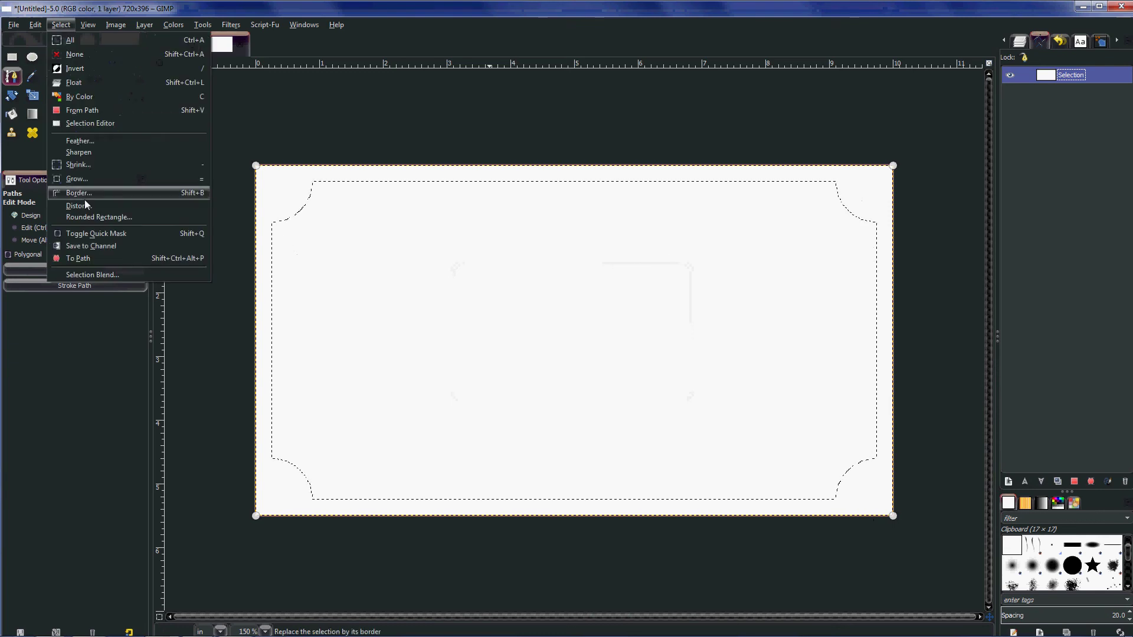
{"action": "left_click", "coordinate": [87, 258]}
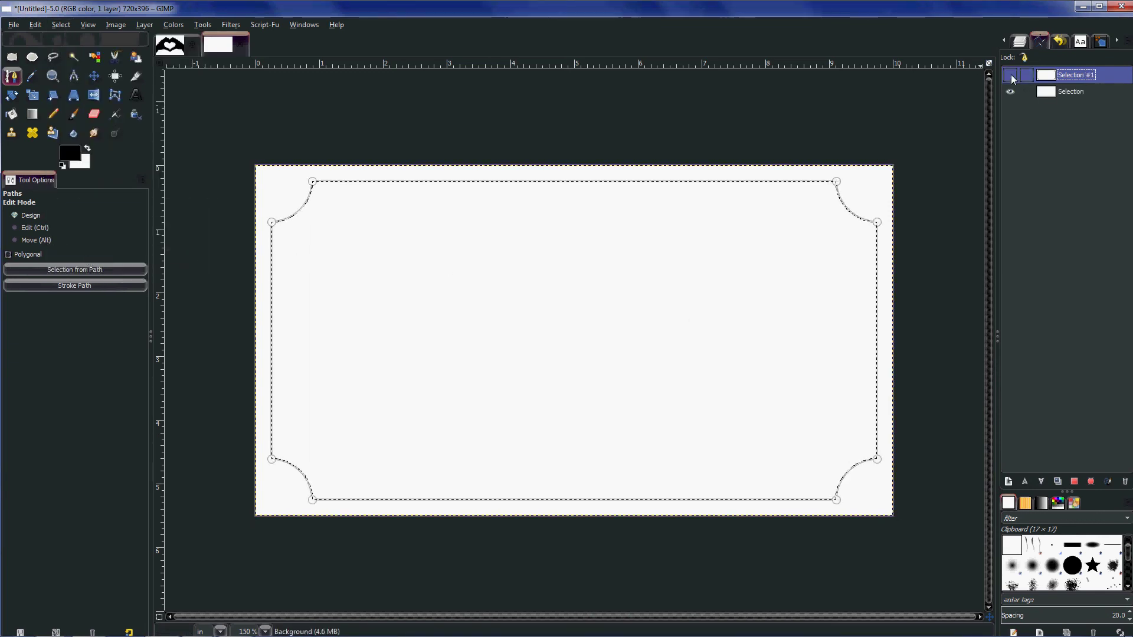
{"action": "left_click", "coordinate": [1011, 76]}
{"action": "scroll", "coordinate": [865, 190], "scroll_direction": "up", "scroll_amount": 2}
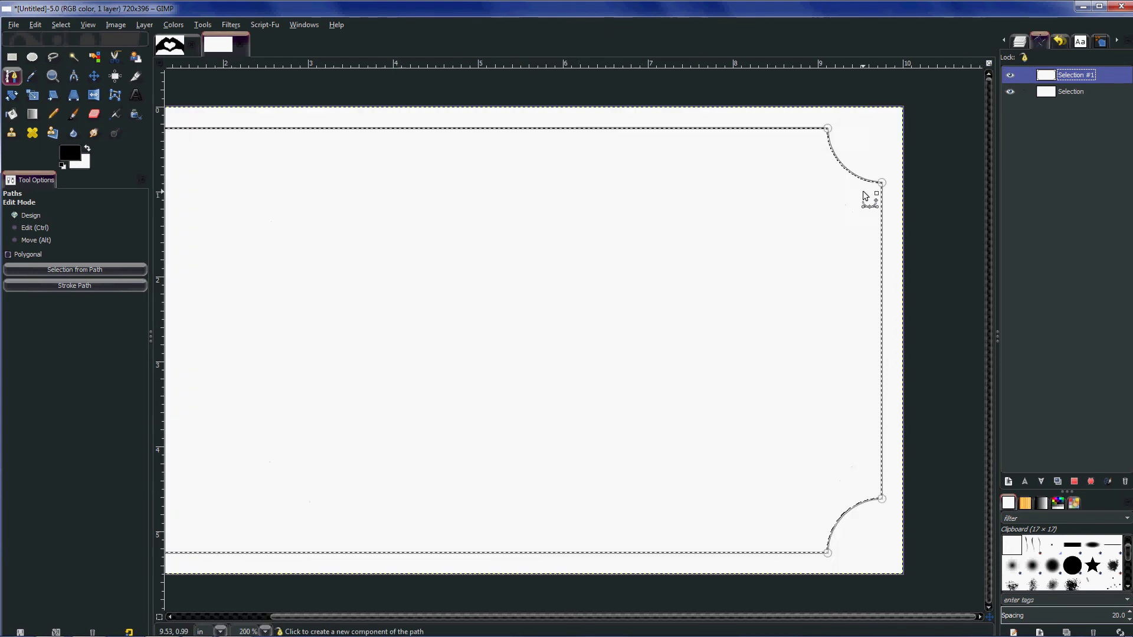
{"action": "scroll", "coordinate": [870, 190], "scroll_direction": "down", "scroll_amount": 2}
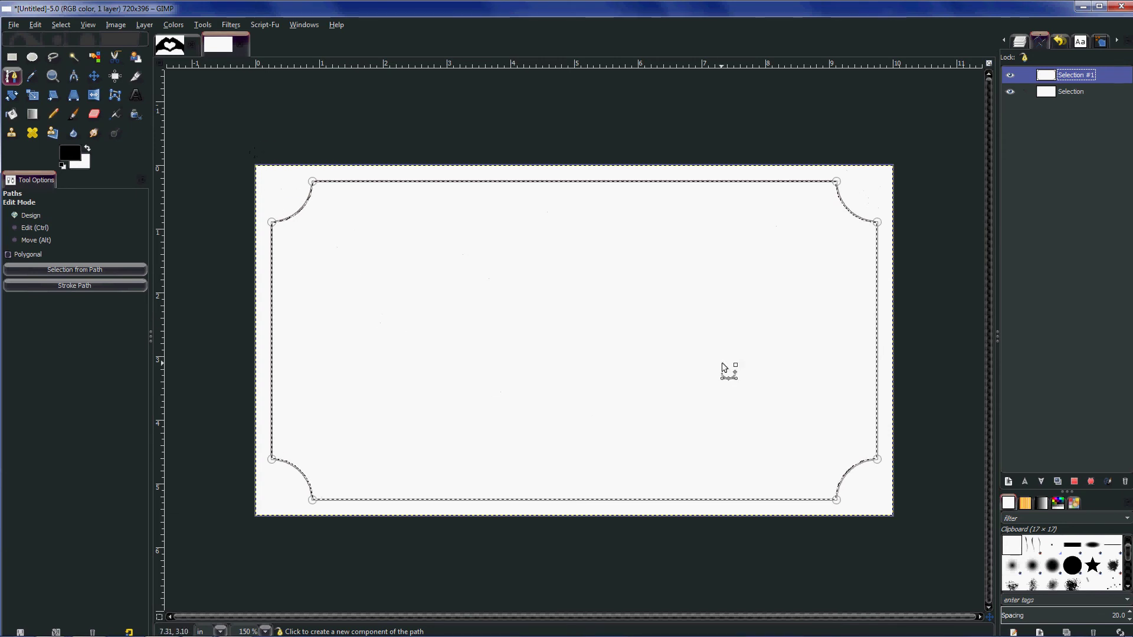
Step: In the Layers tab, draw a Text tool box across the sign and type ALAN
{"action": "left_click", "coordinate": [1020, 41]}
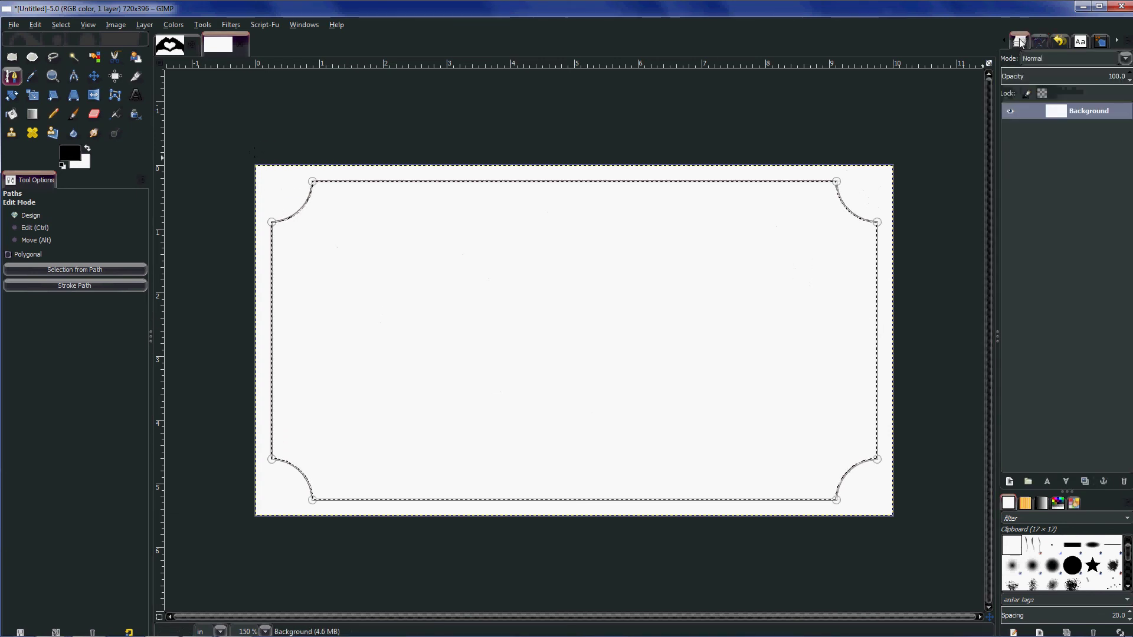
{"action": "left_click", "coordinate": [136, 95]}
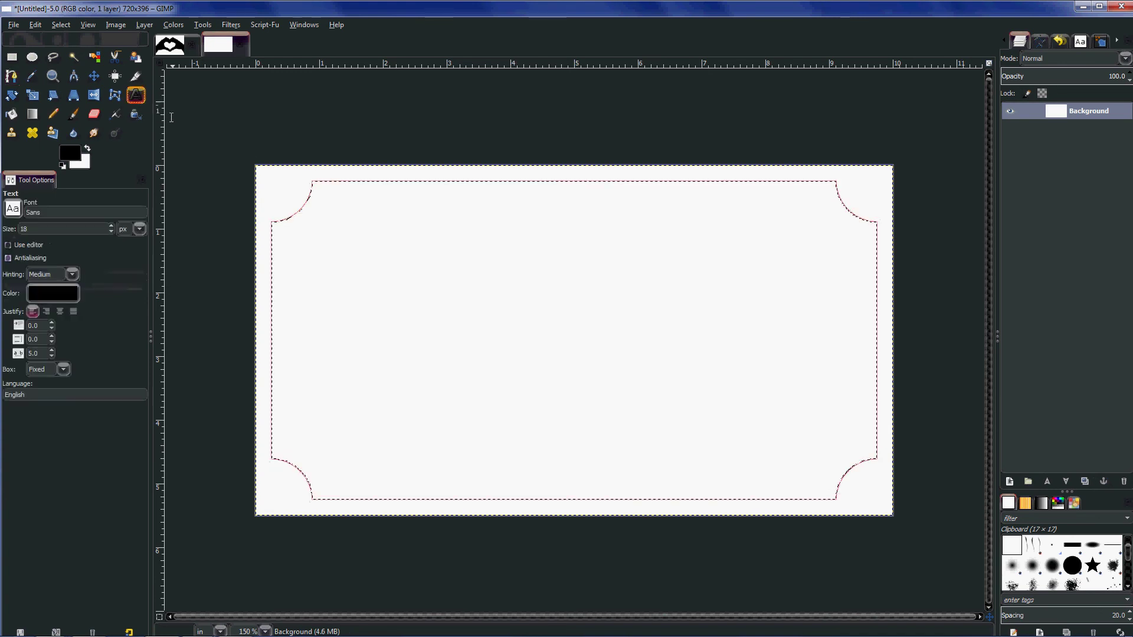
{"action": "left_click_drag", "start_coordinate": [283, 189], "coordinate": [871, 502]}
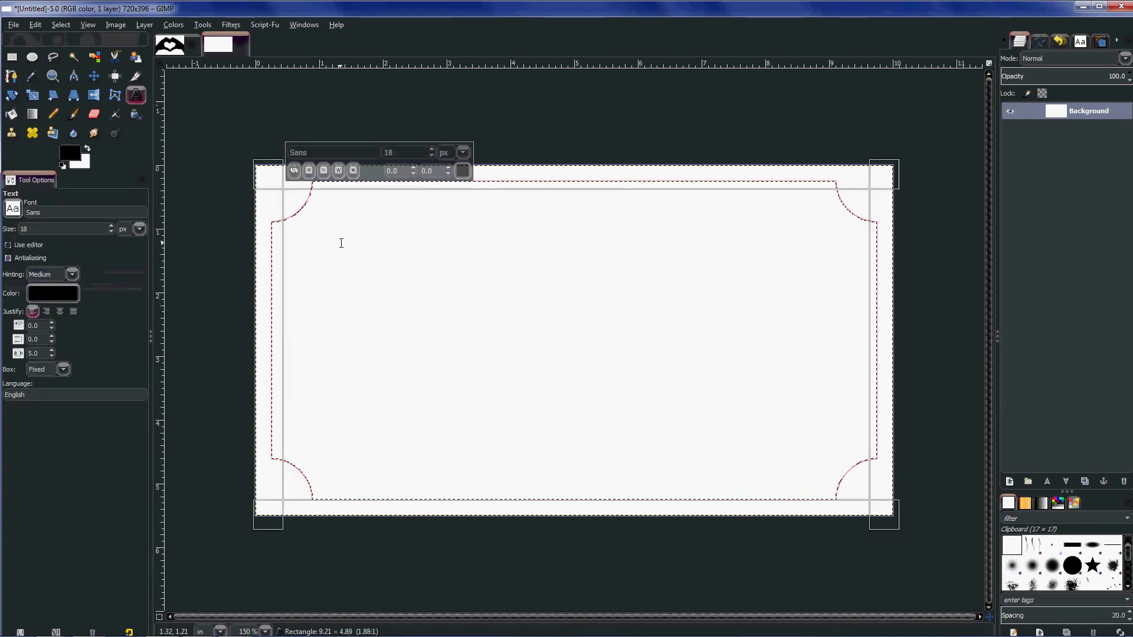
{"action": "type", "text": "A"}
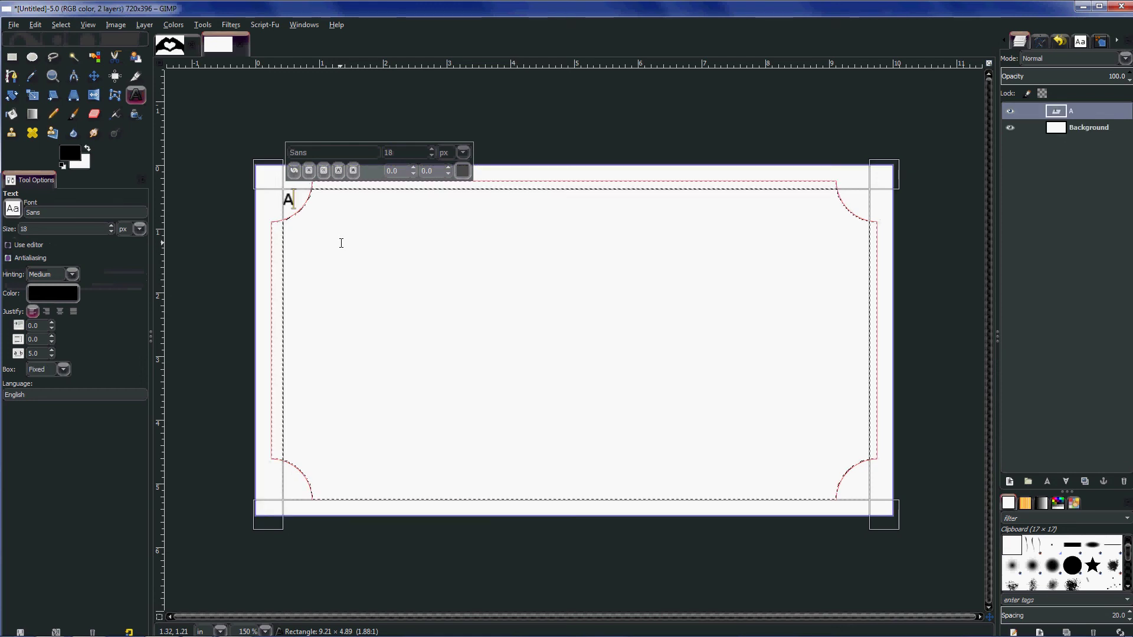
{"action": "type", "text": "LAN"}
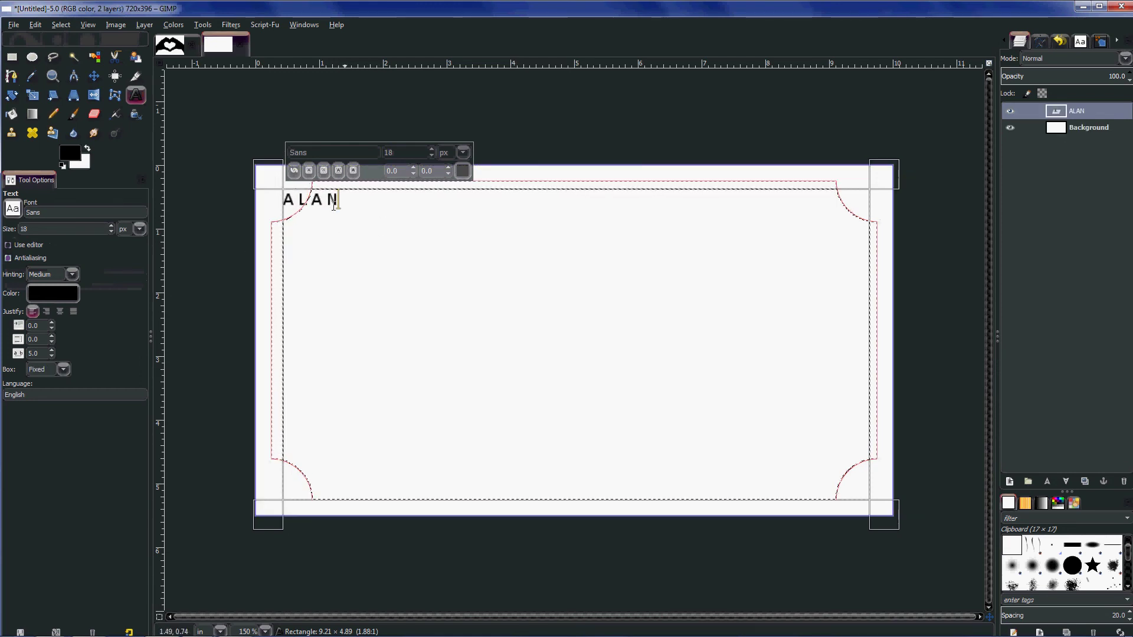
Step: Enlarge the ALAN text to 230 px and fit the text box inside the border
{"action": "key", "text": "ctrl+a"}
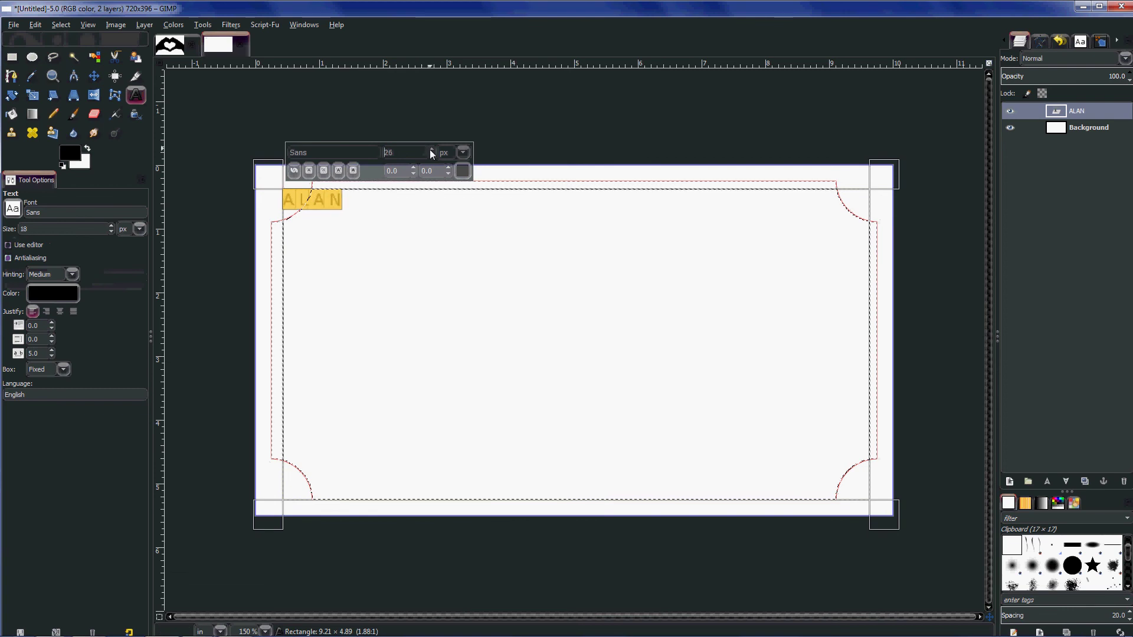
{"action": "type", "text": "97"}
{"action": "key", "text": "Return"}
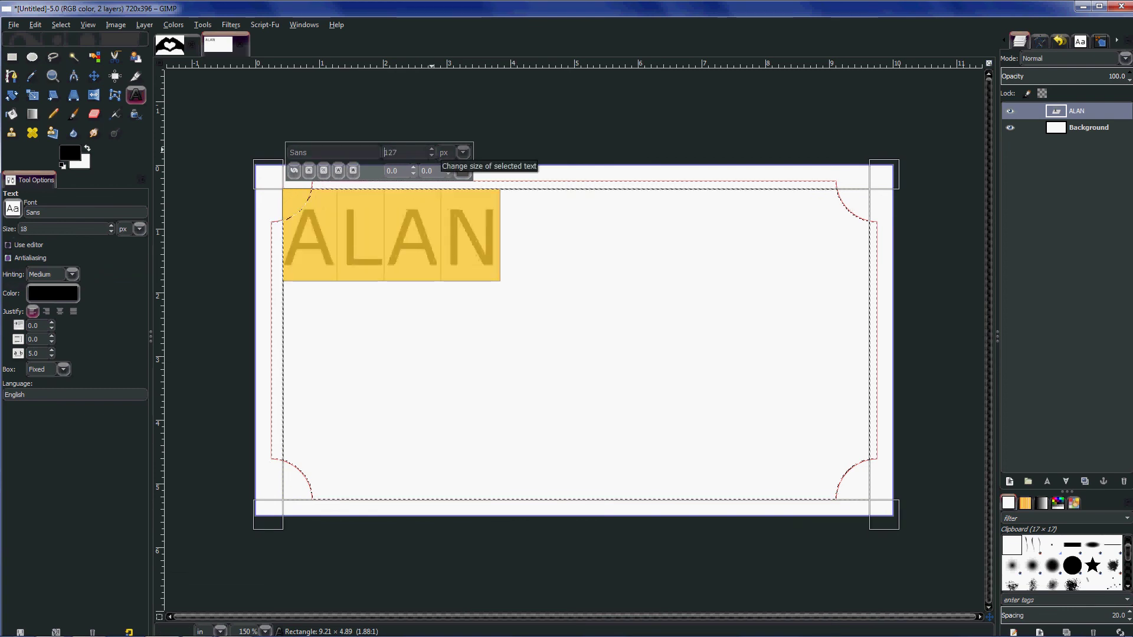
{"action": "key", "text": "ctrl+a"}
{"action": "type", "text": "139"}
{"action": "key", "text": "Return"}
{"action": "type", "text": "185"}
{"action": "key", "text": "Return"}
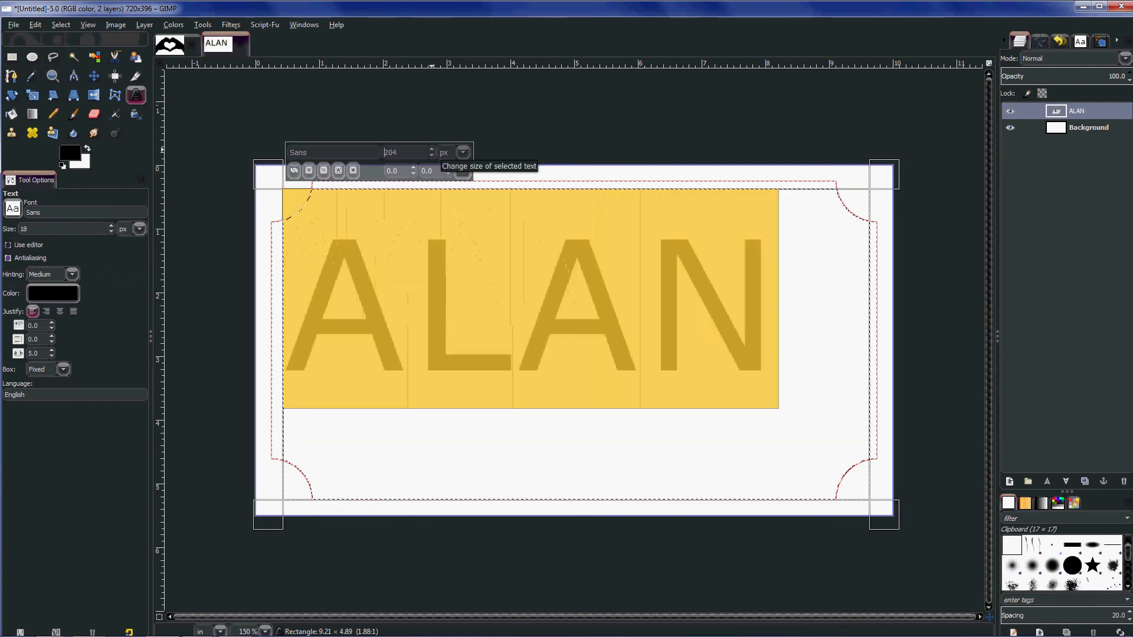
{"action": "key", "text": "ctrl+a"}
{"action": "type", "text": "230"}
{"action": "key", "text": "Return"}
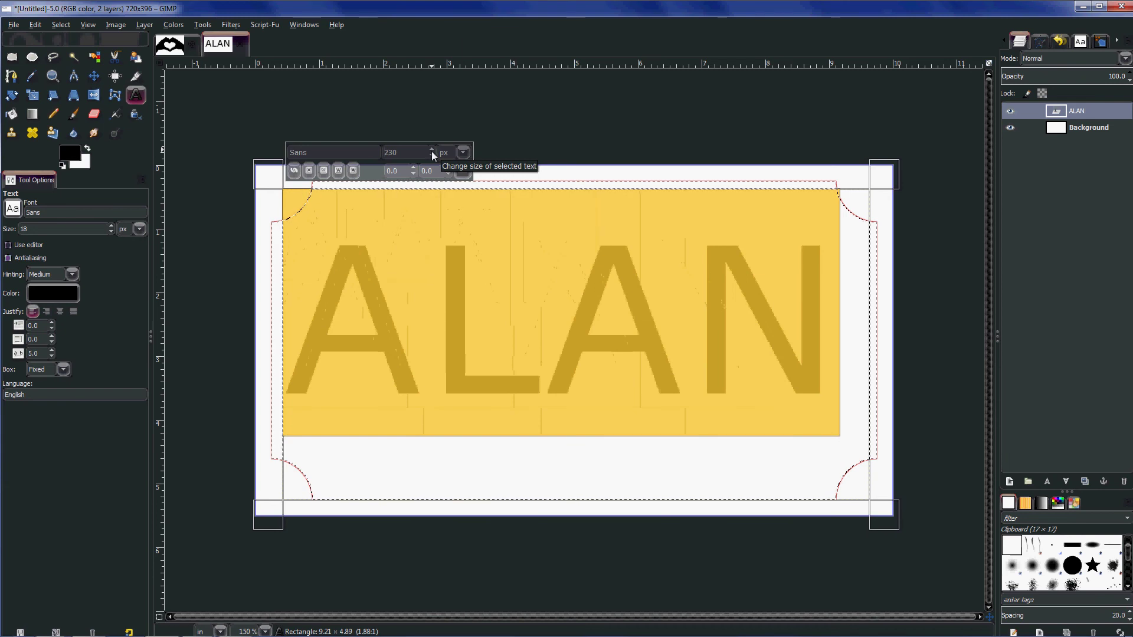
{"action": "left_click_drag", "start_coordinate": [277, 183], "coordinate": [283, 196]}
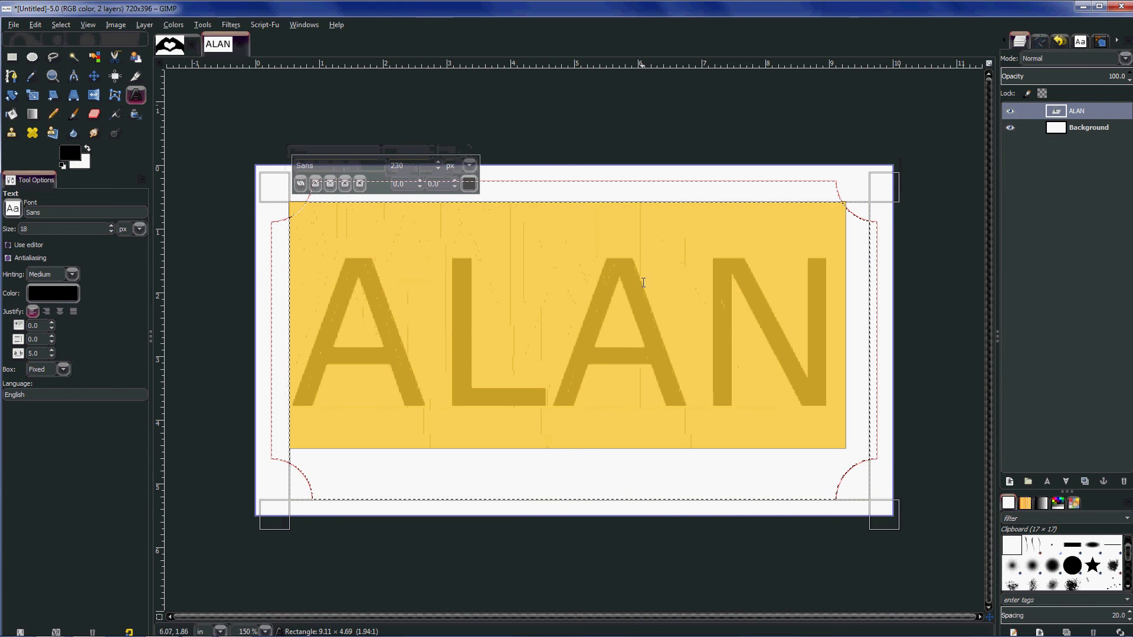
Step: Convert the ALAN text layer to a path and make that path visible in Paths
{"action": "left_click", "coordinate": [147, 25]}
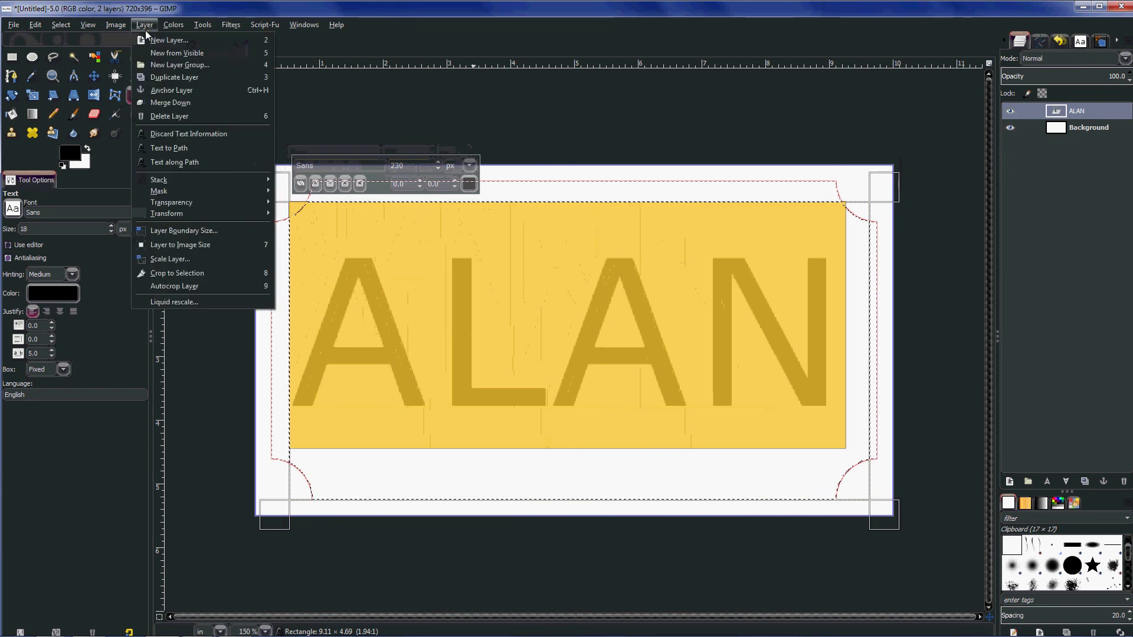
{"action": "left_click", "coordinate": [166, 147]}
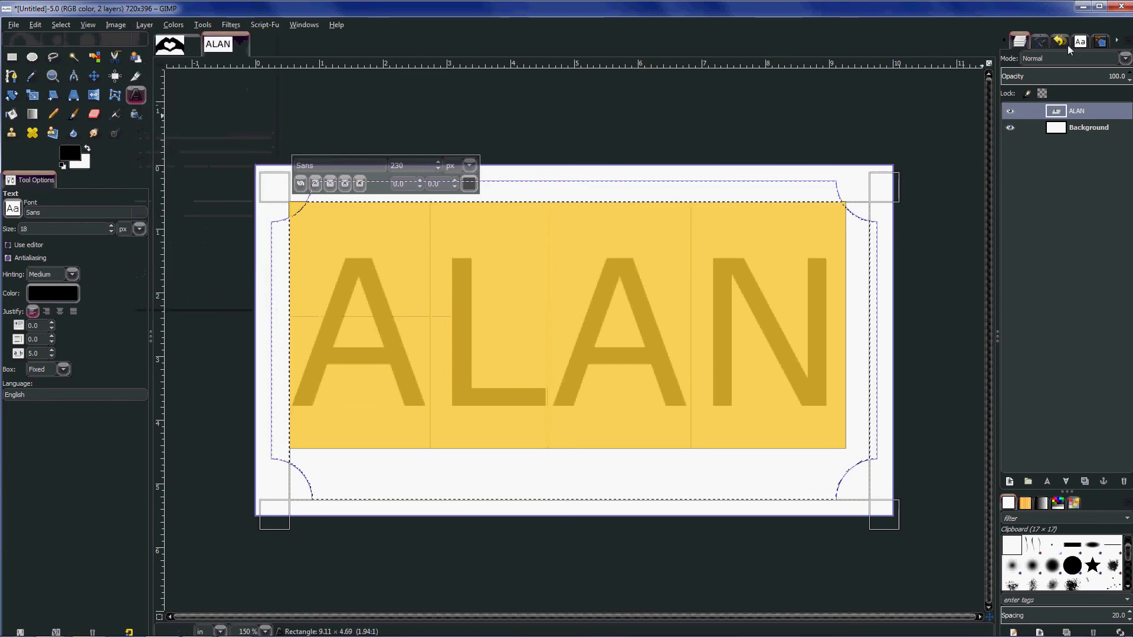
{"action": "left_click", "coordinate": [1038, 43]}
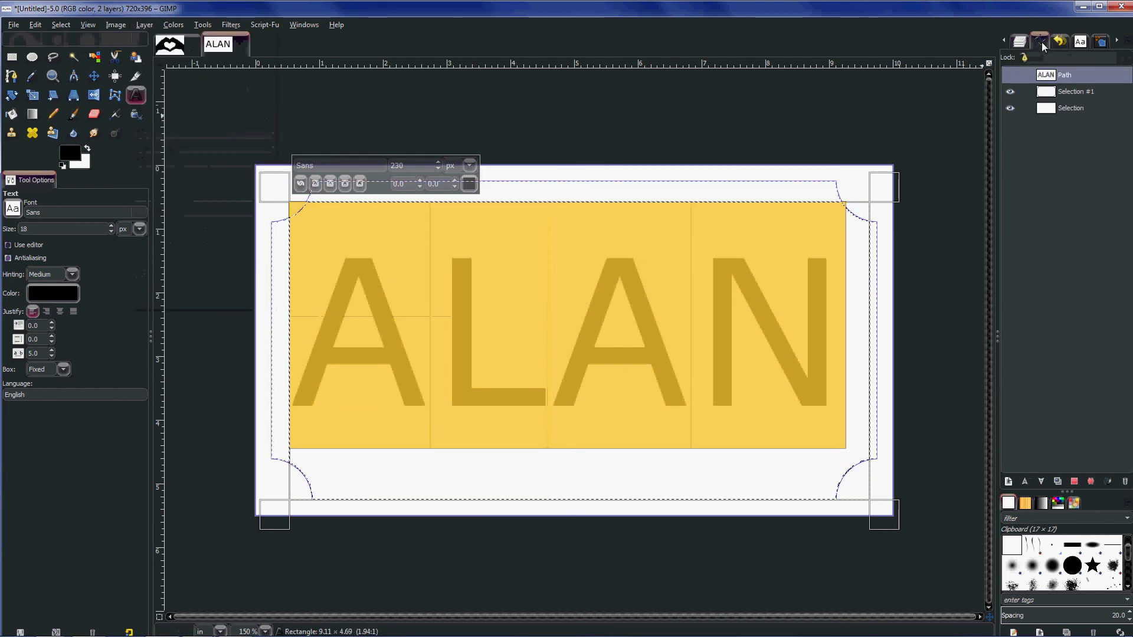
{"action": "left_click", "coordinate": [1010, 76]}
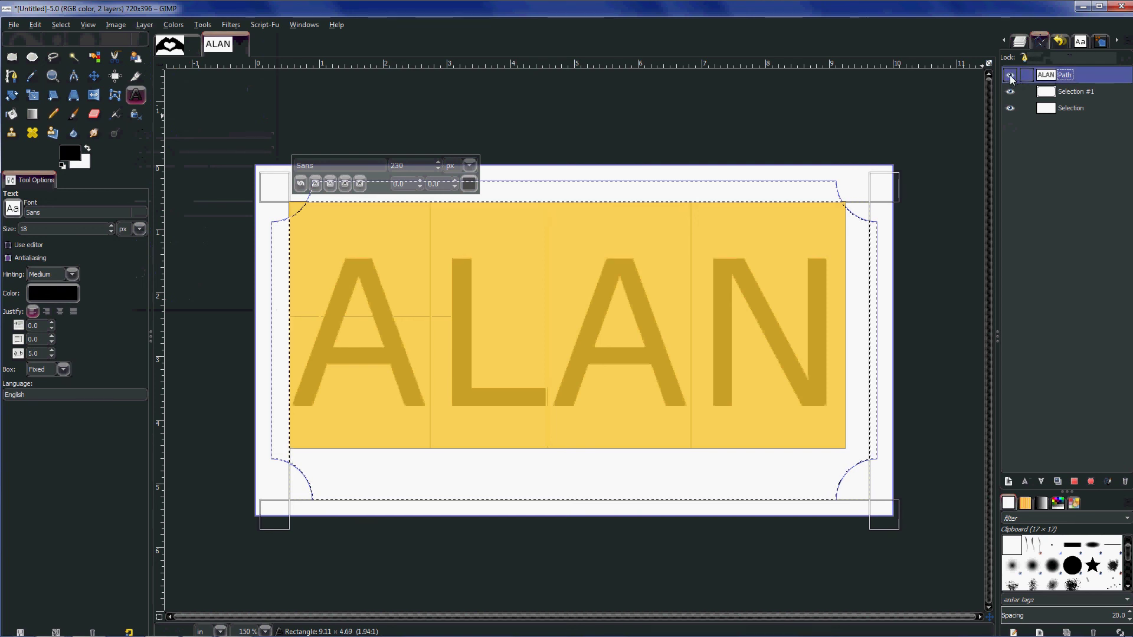
Step: Hide the ALAN text layer, make Background active, and return to the Paths list
{"action": "left_click", "coordinate": [1019, 42]}
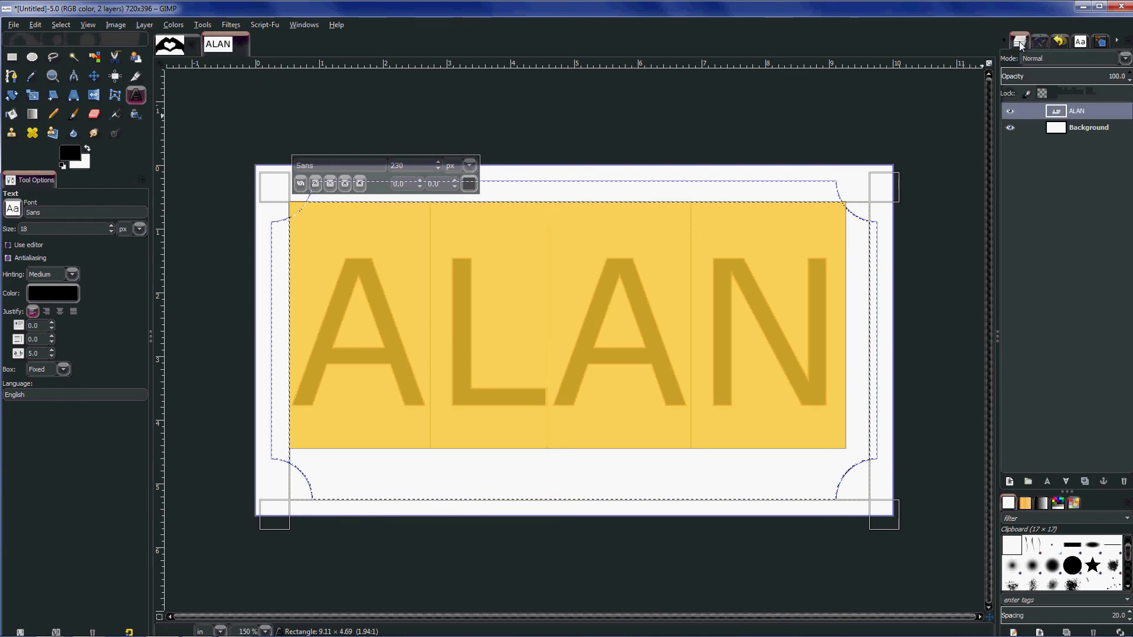
{"action": "left_click", "coordinate": [1010, 113]}
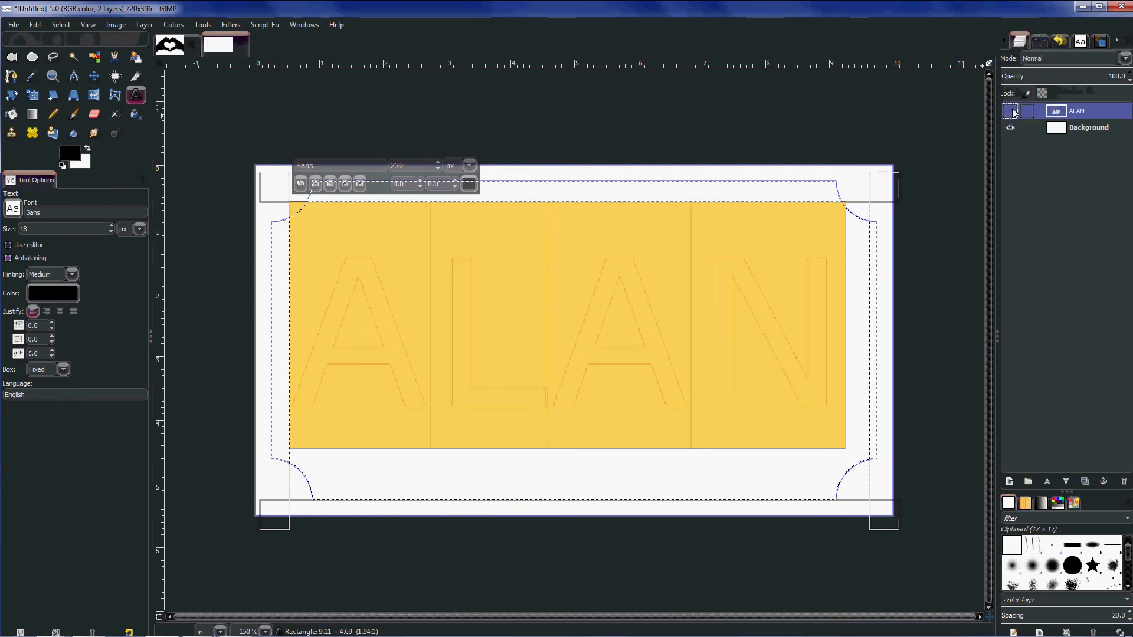
{"action": "left_click", "coordinate": [1061, 130]}
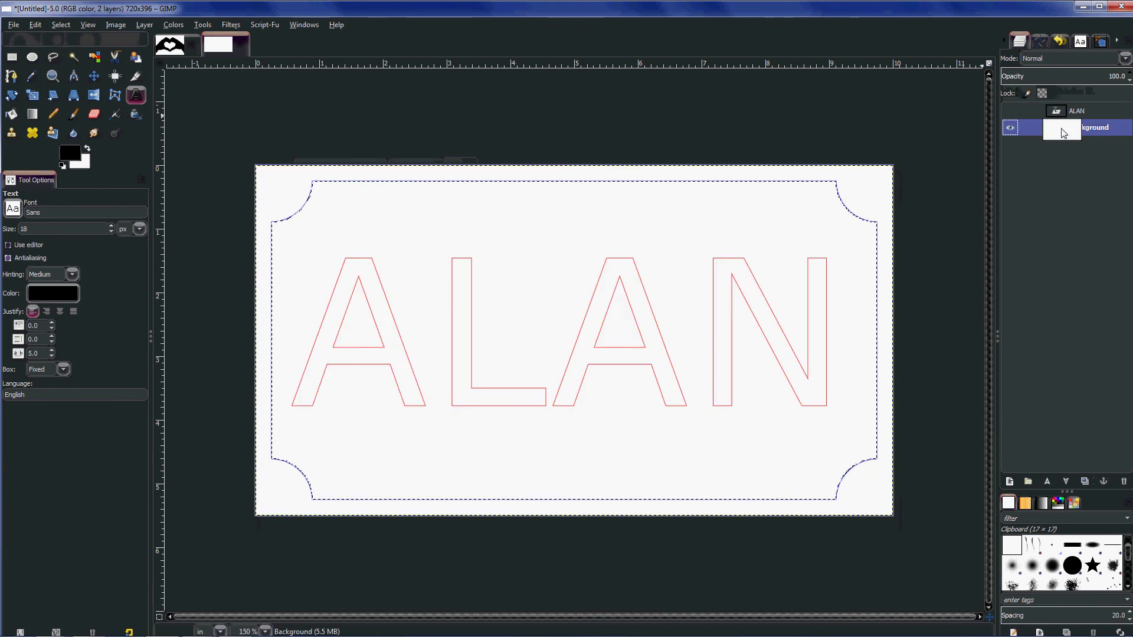
{"action": "left_click", "coordinate": [1040, 41]}
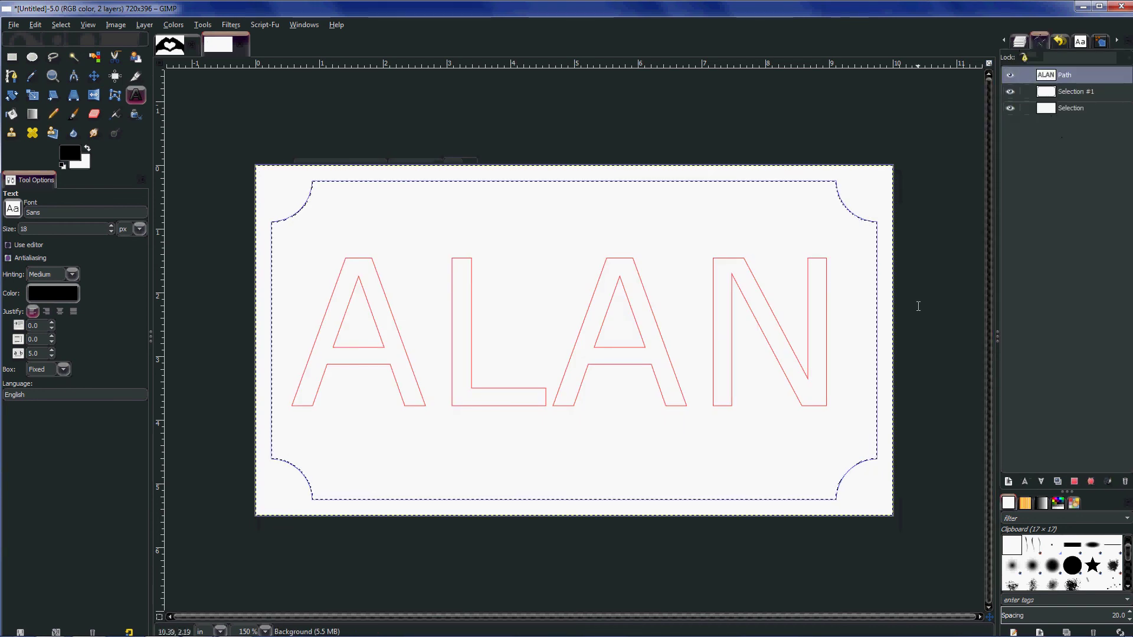
Step: Merge all visible paths into the ALAN path and reopen its context menu
{"action": "right_click", "coordinate": [1050, 77]}
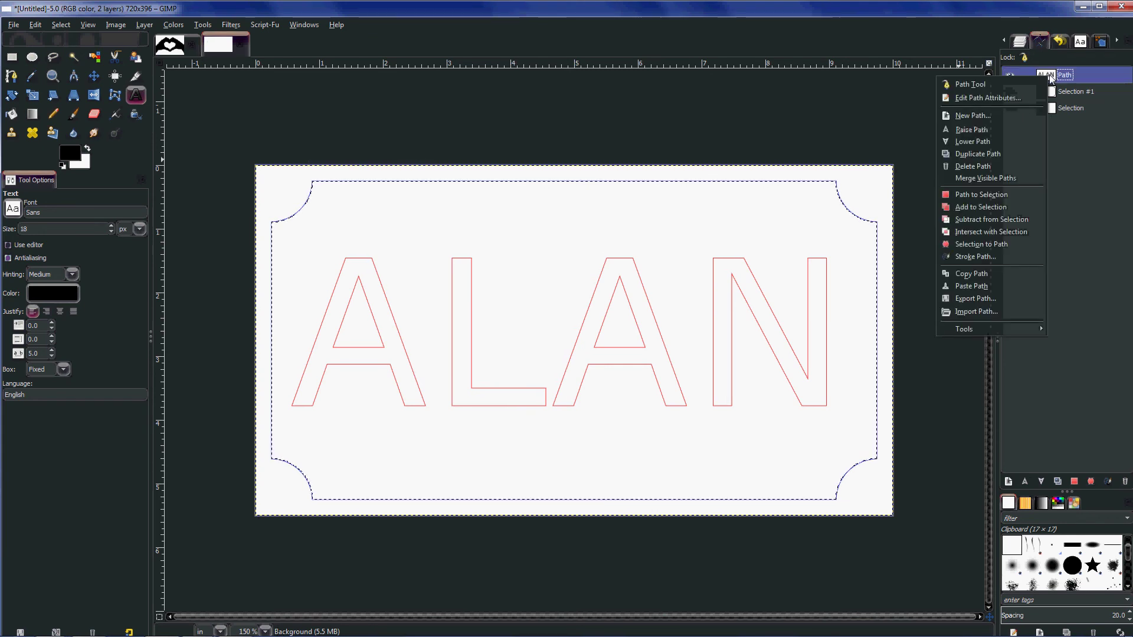
{"action": "left_click", "coordinate": [985, 178]}
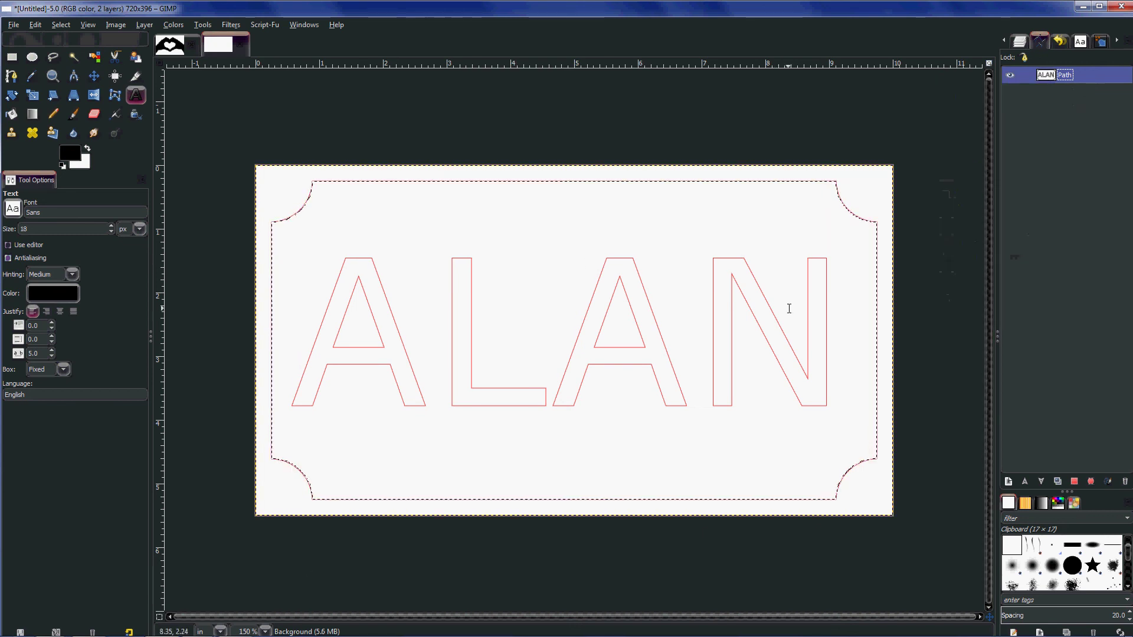
{"action": "right_click", "coordinate": [1049, 76]}
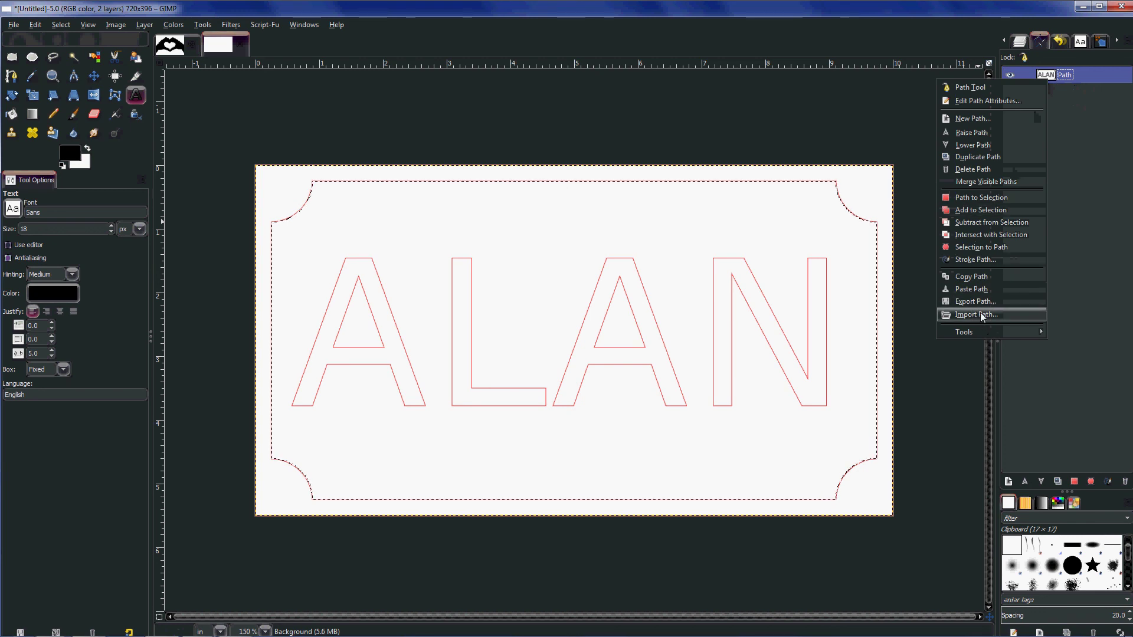
{"action": "left_click", "coordinate": [1048, 76]}
{"action": "right_click", "coordinate": [1048, 76]}
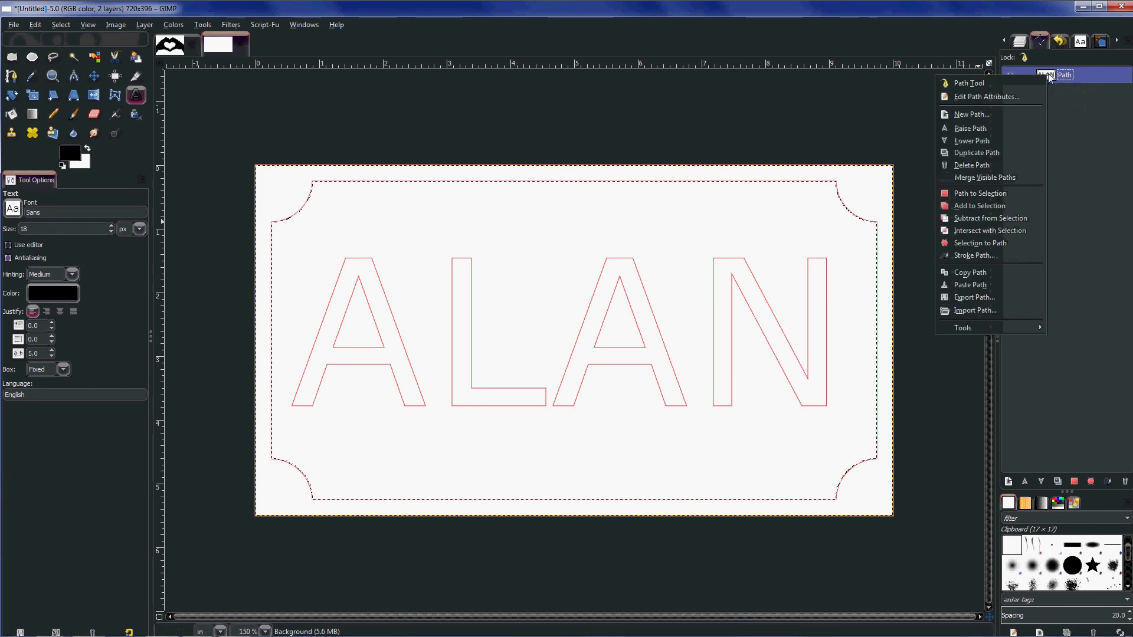
Step: Export the merged ALAN path as AlanSign.svg on the Desktop, replacing the existing file
{"action": "left_click", "coordinate": [978, 297]}
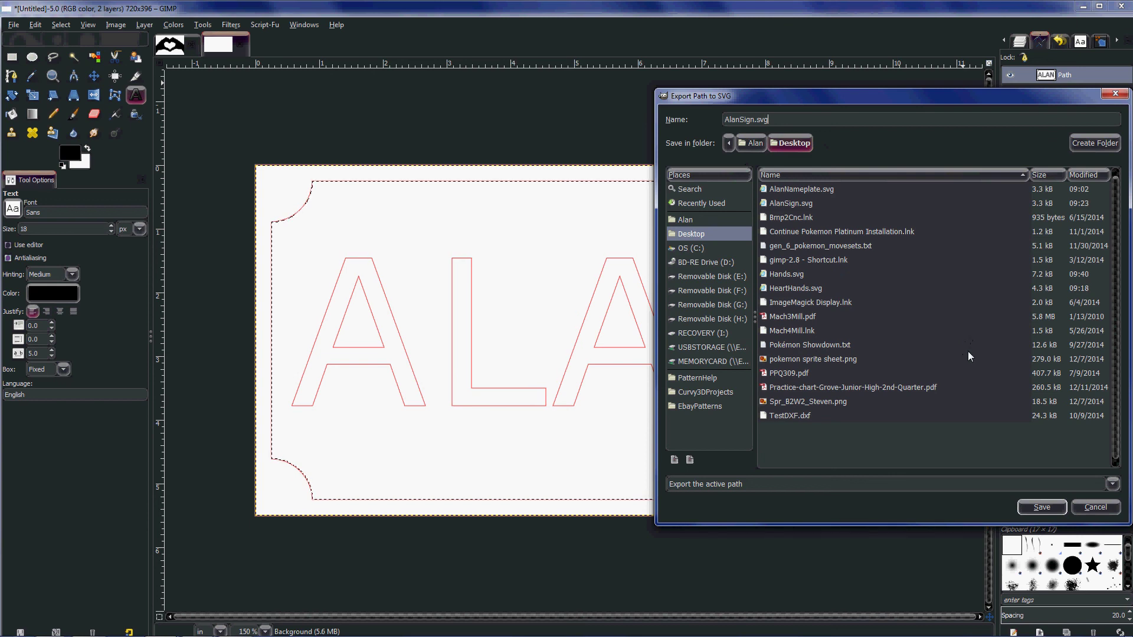
{"action": "left_click", "coordinate": [1050, 508]}
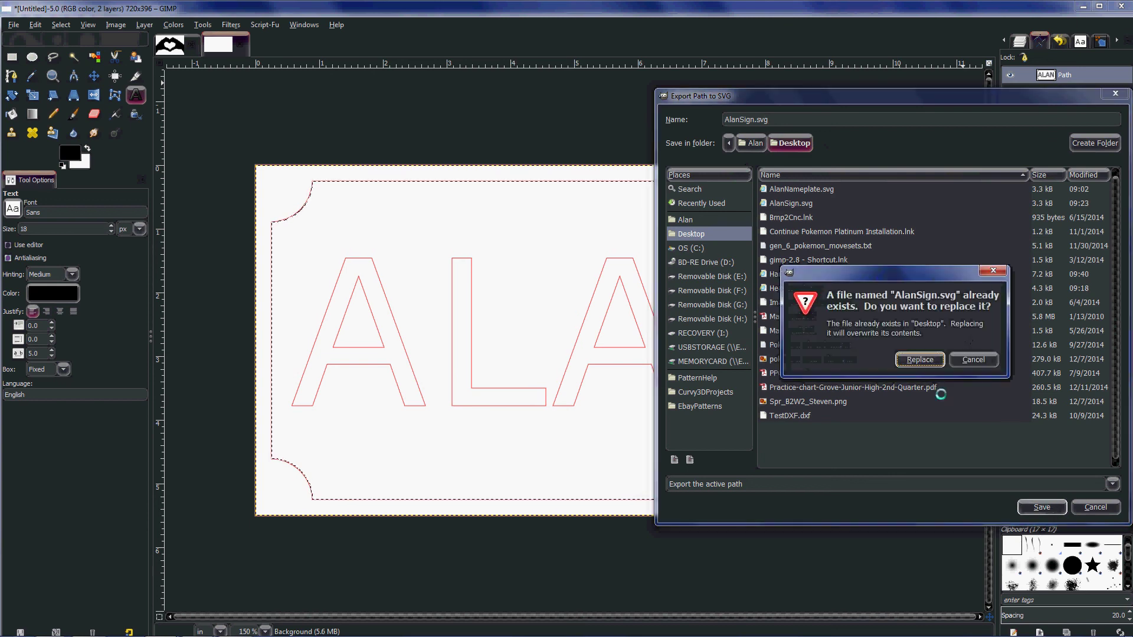
{"action": "left_click", "coordinate": [935, 360]}
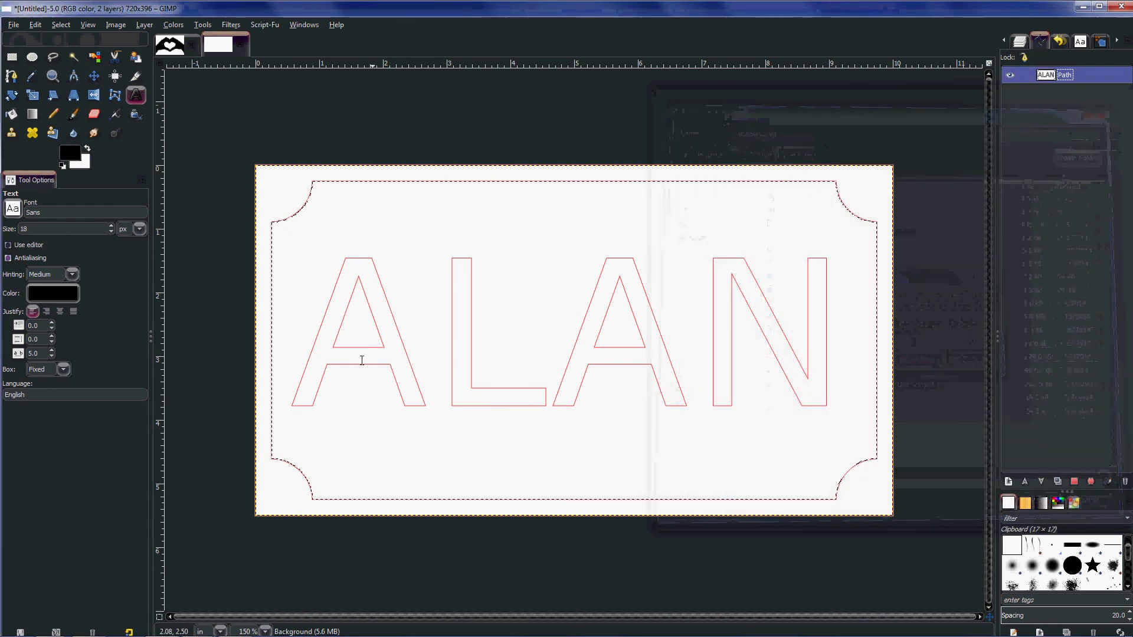
Step: In SimplyCam 2, close the Simulate dialog and 3D View, then start a new drawing discarding AlanNameplate
{"action": "mouse_move", "coordinate": [155, 632]}
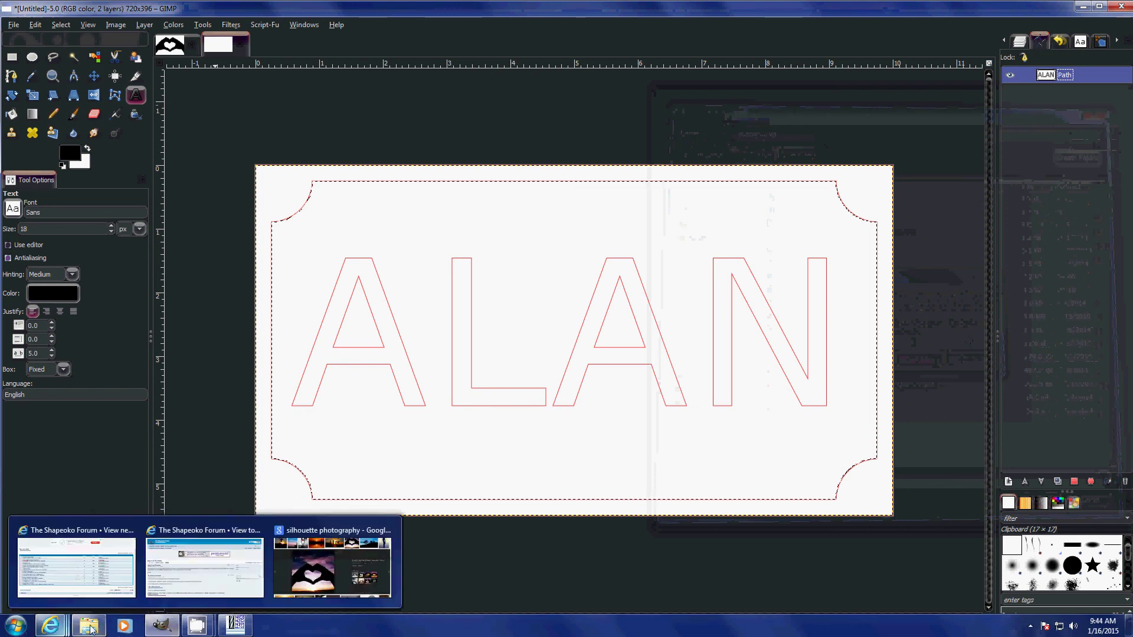
{"action": "mouse_move", "coordinate": [241, 631]}
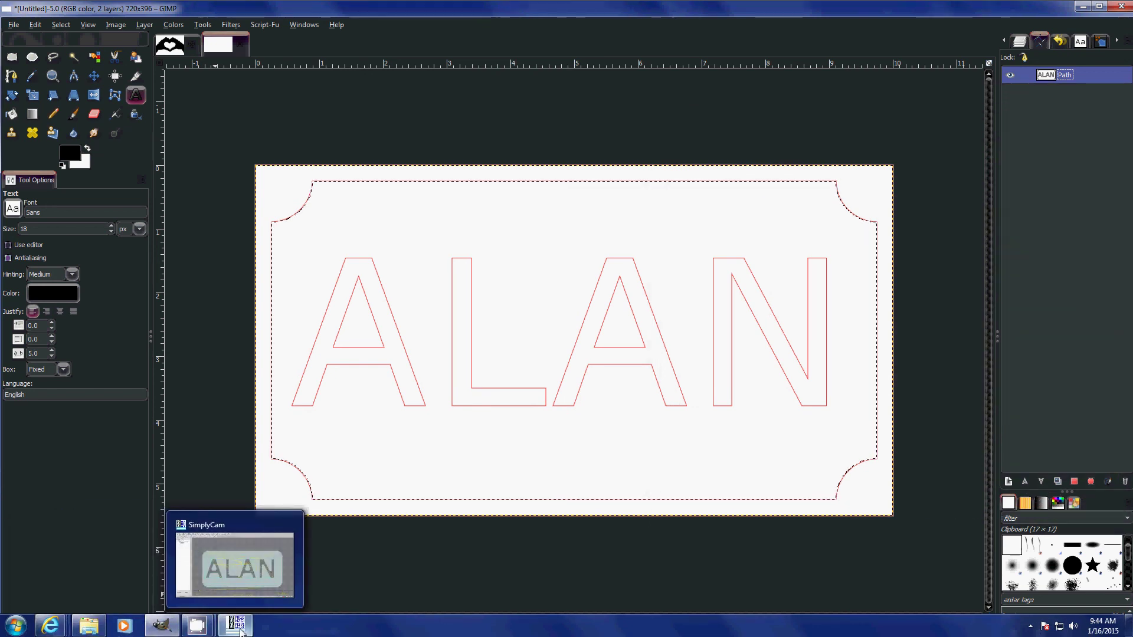
{"action": "left_click", "coordinate": [241, 631]}
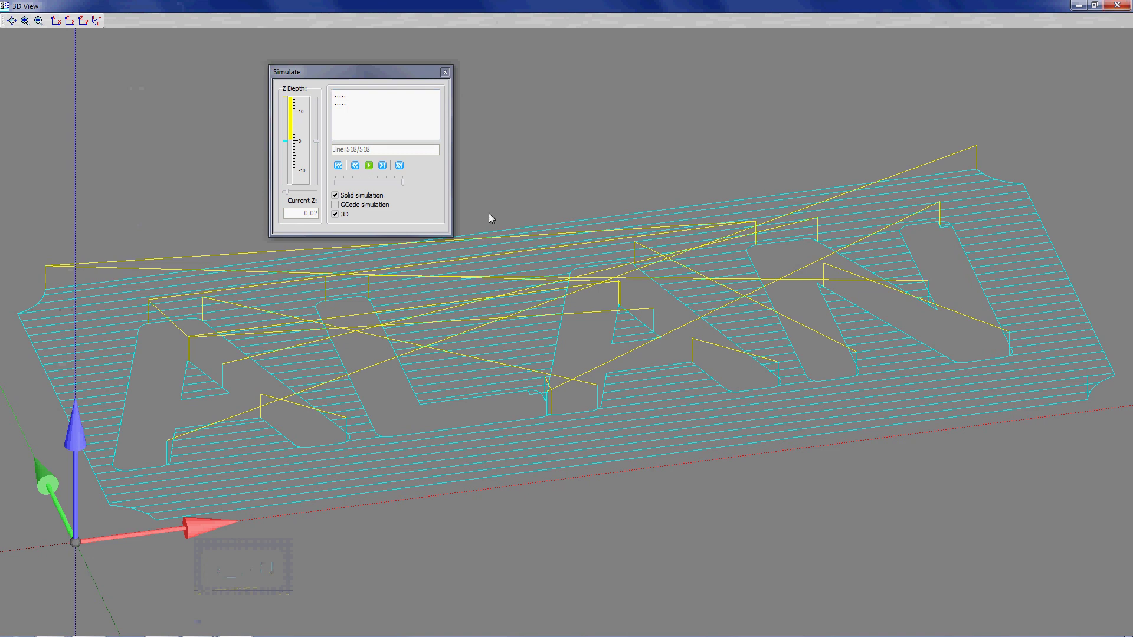
{"action": "left_click", "coordinate": [445, 72]}
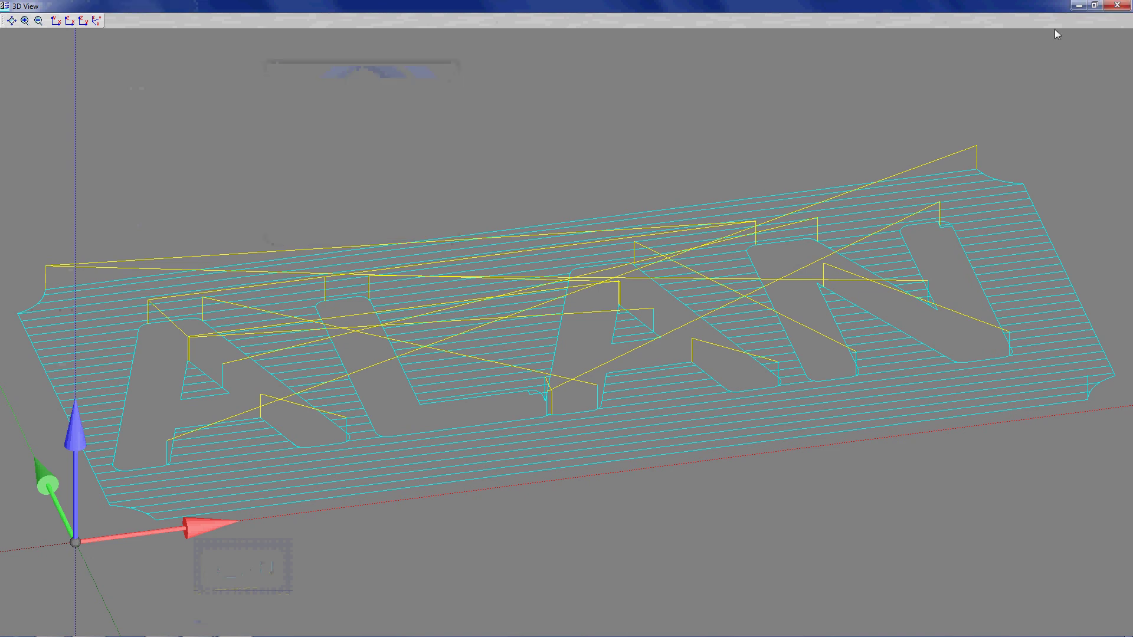
{"action": "left_click", "coordinate": [1117, 5]}
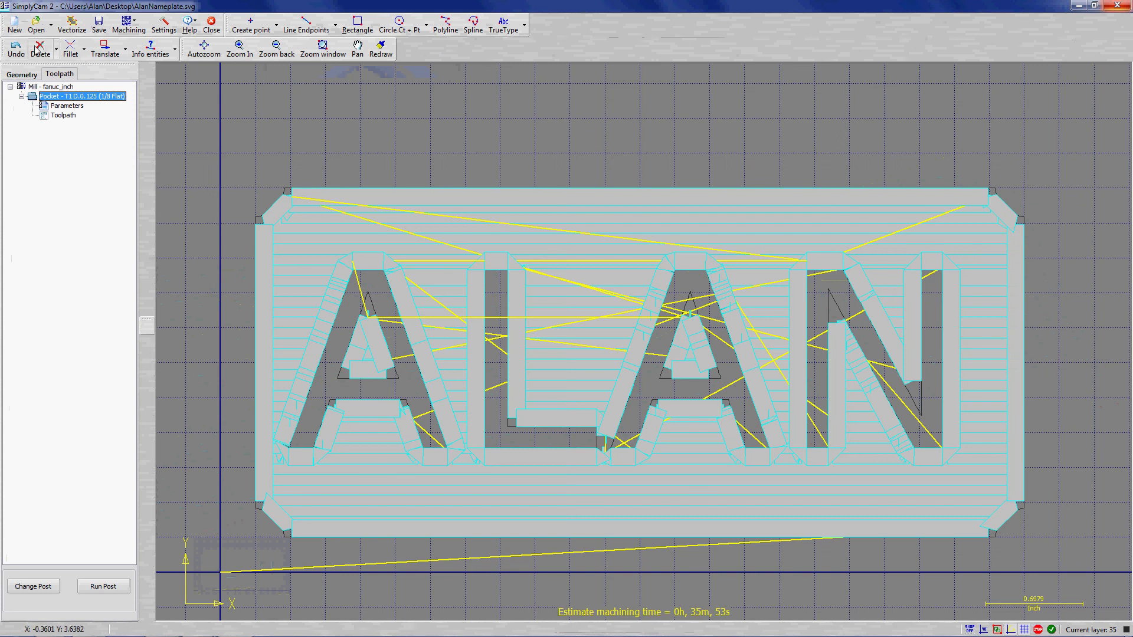
{"action": "left_click", "coordinate": [15, 25]}
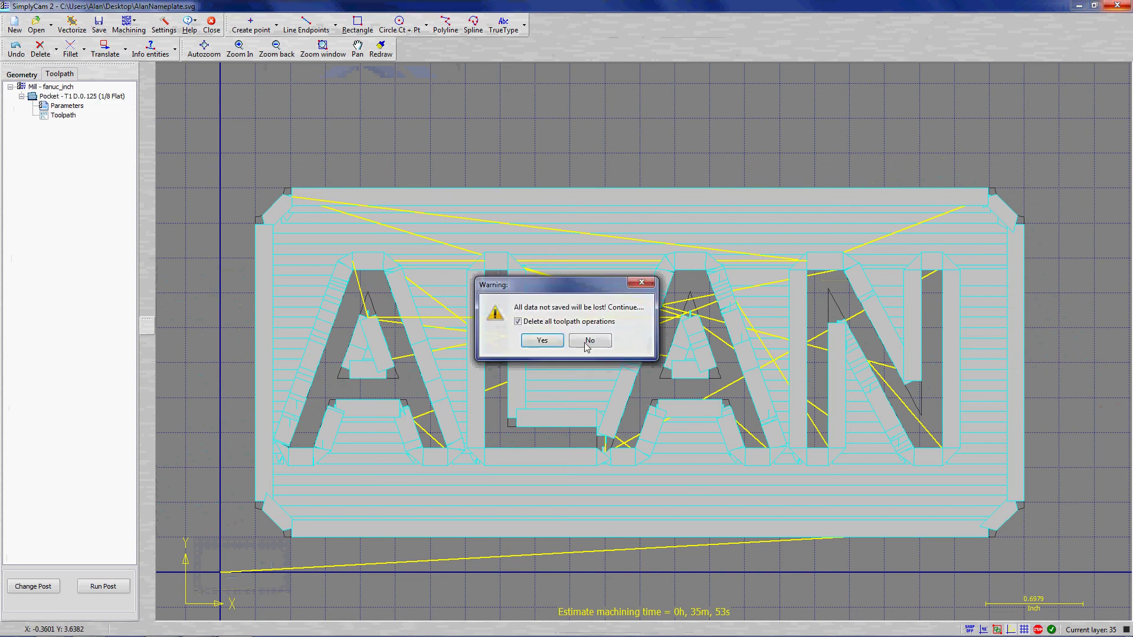
{"action": "left_click", "coordinate": [541, 341]}
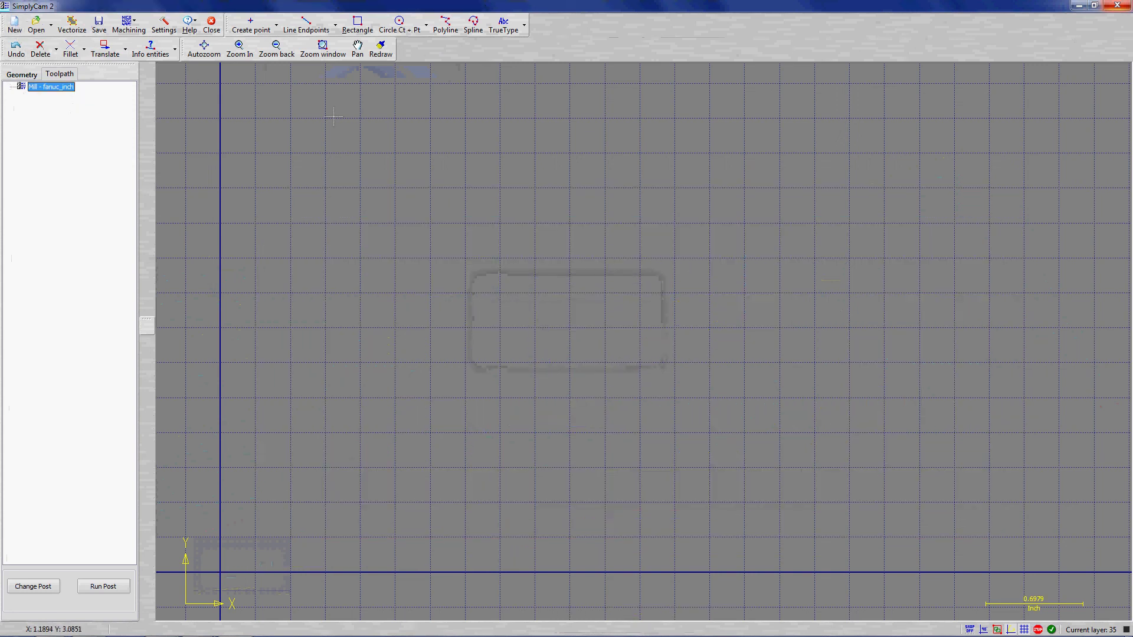
Step: Import AlanSign.svg scaled to 10 × 5.5 inches, referenced from the bottom-left corner
{"action": "left_click", "coordinate": [34, 27]}
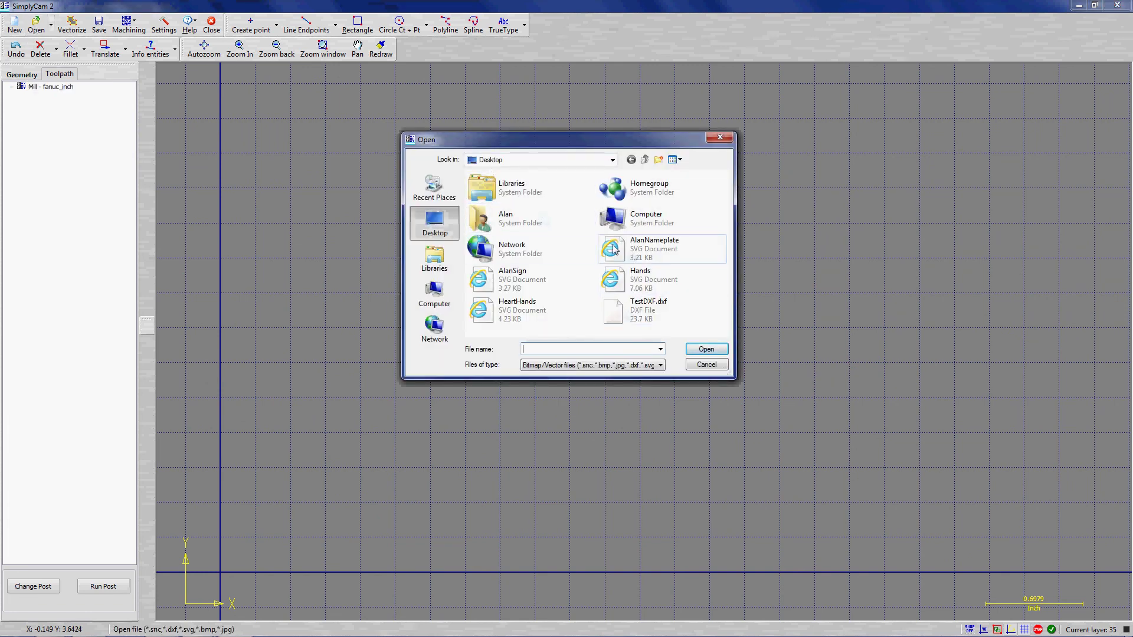
{"action": "double_click", "coordinate": [476, 281]}
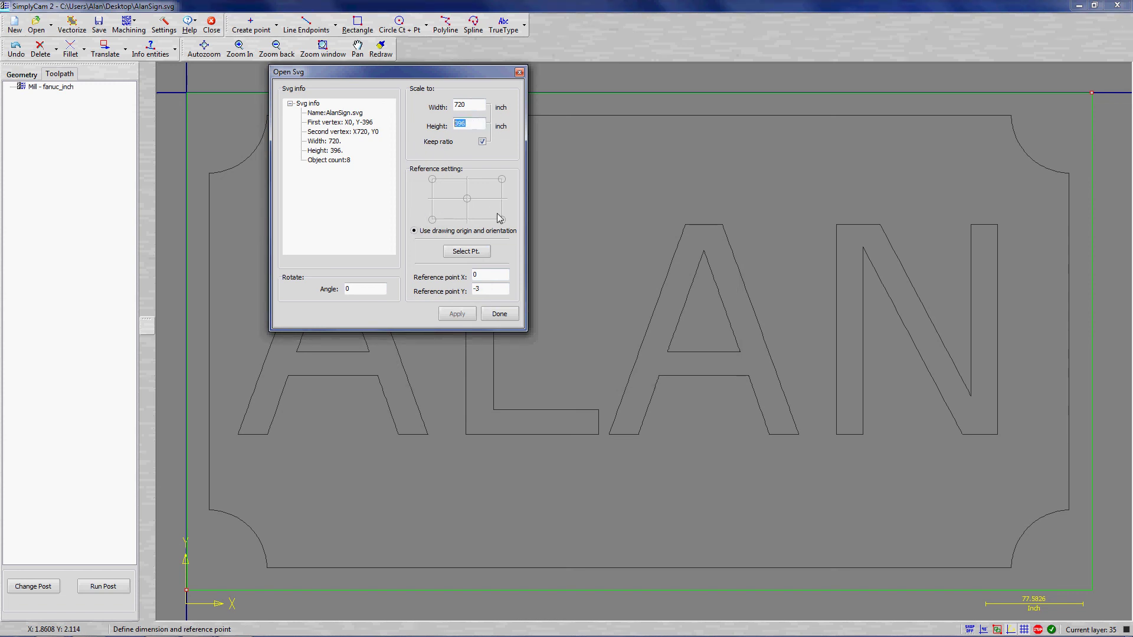
{"action": "type", "text": "57.5"}
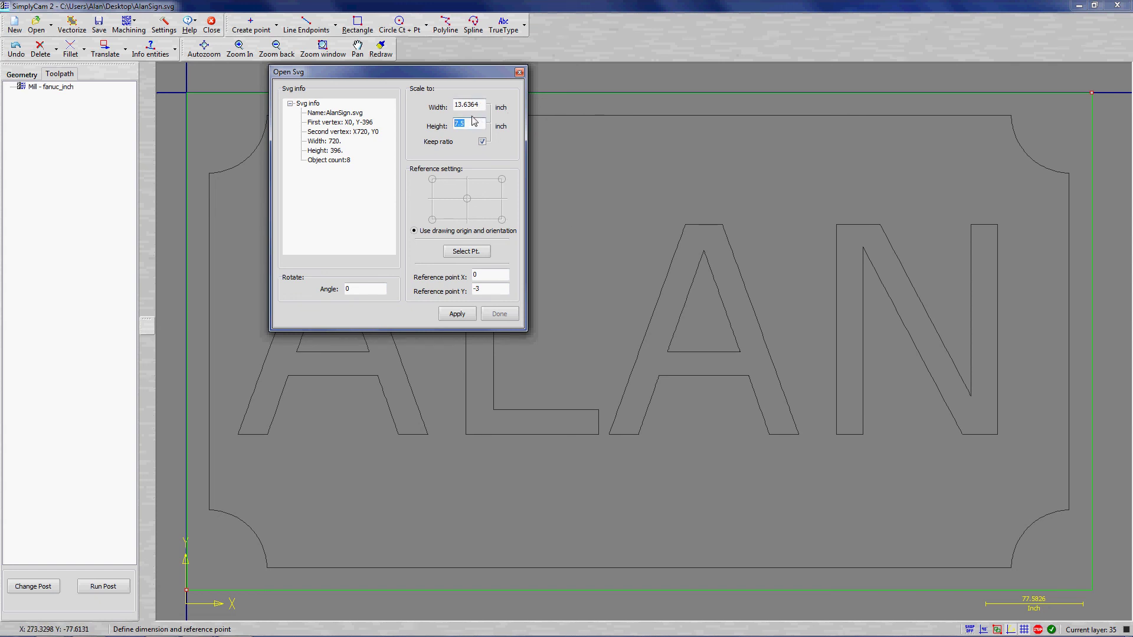
{"action": "type", "text": "6.5"}
{"action": "type", "text": "5"}
{"action": "left_click", "coordinate": [433, 220]}
{"action": "left_click", "coordinate": [466, 313]}
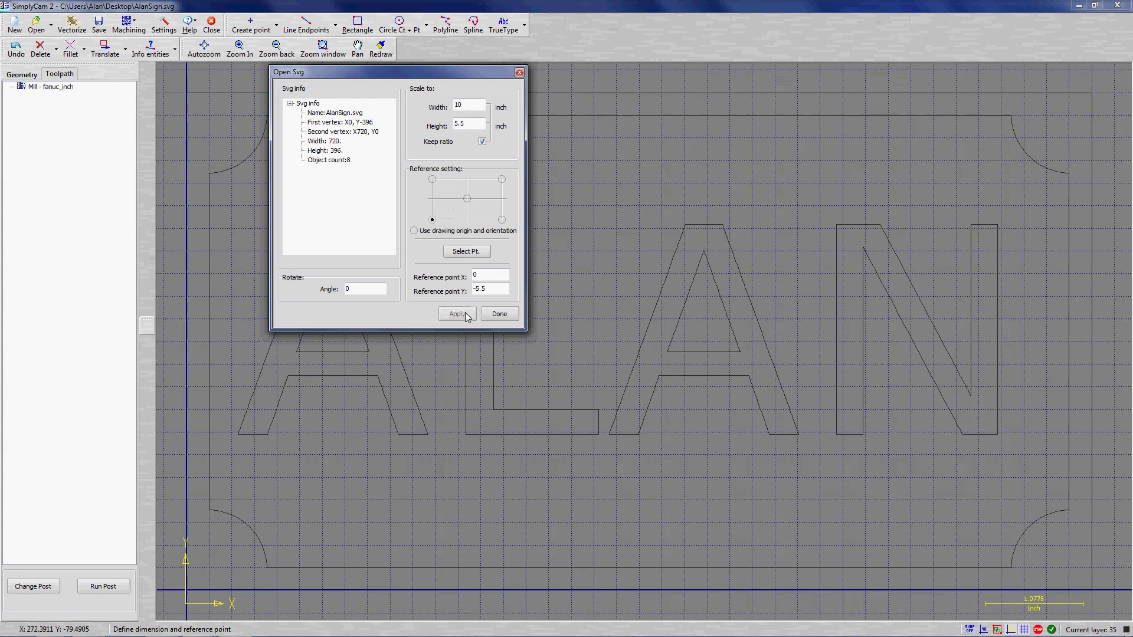
{"action": "left_click", "coordinate": [499, 313]}
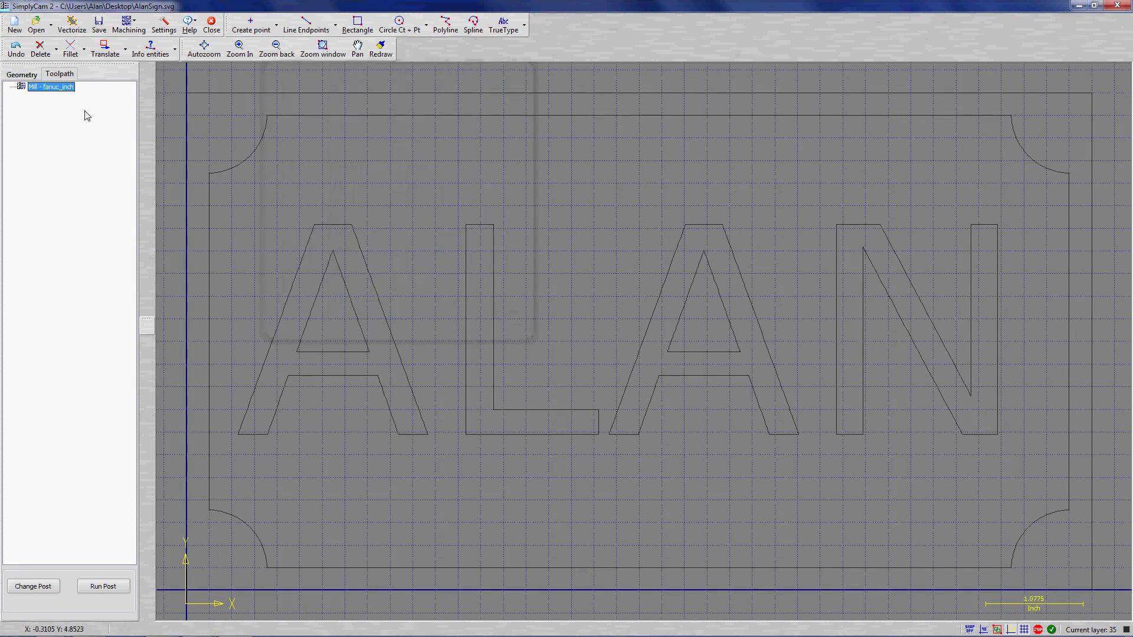
Step: Delete the last Polyline, the outer page-edge rectangle, from the Geometry list
{"action": "left_click", "coordinate": [22, 74]}
{"action": "left_click", "coordinate": [48, 172]}
{"action": "scroll", "coordinate": [519, 307], "scroll_direction": "down", "scroll_amount": 1}
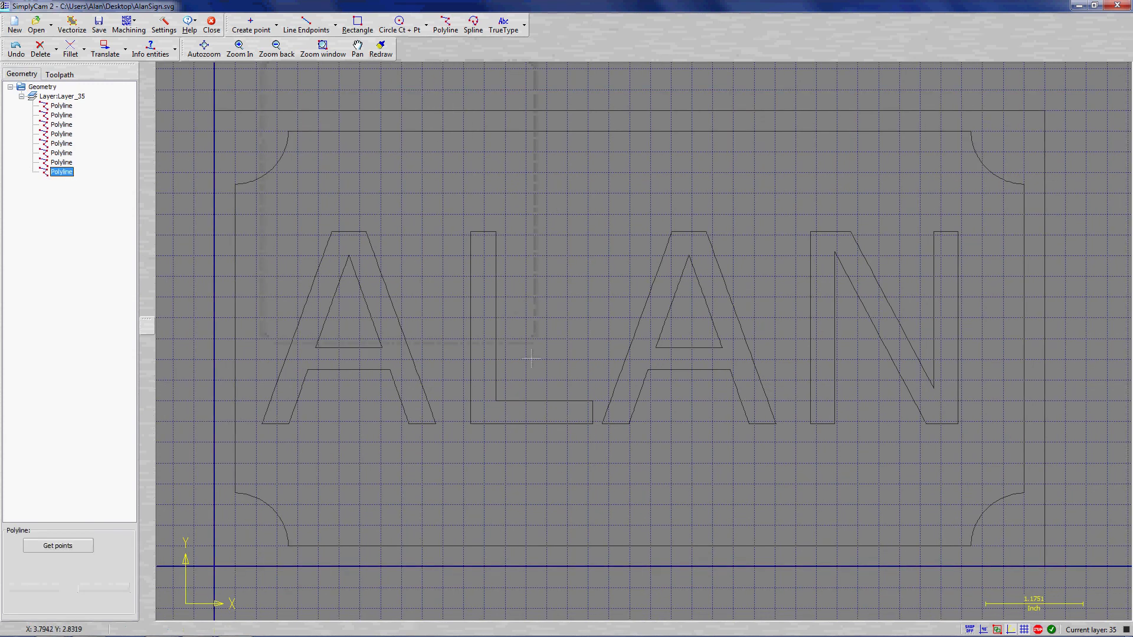
{"action": "left_click", "coordinate": [47, 173]}
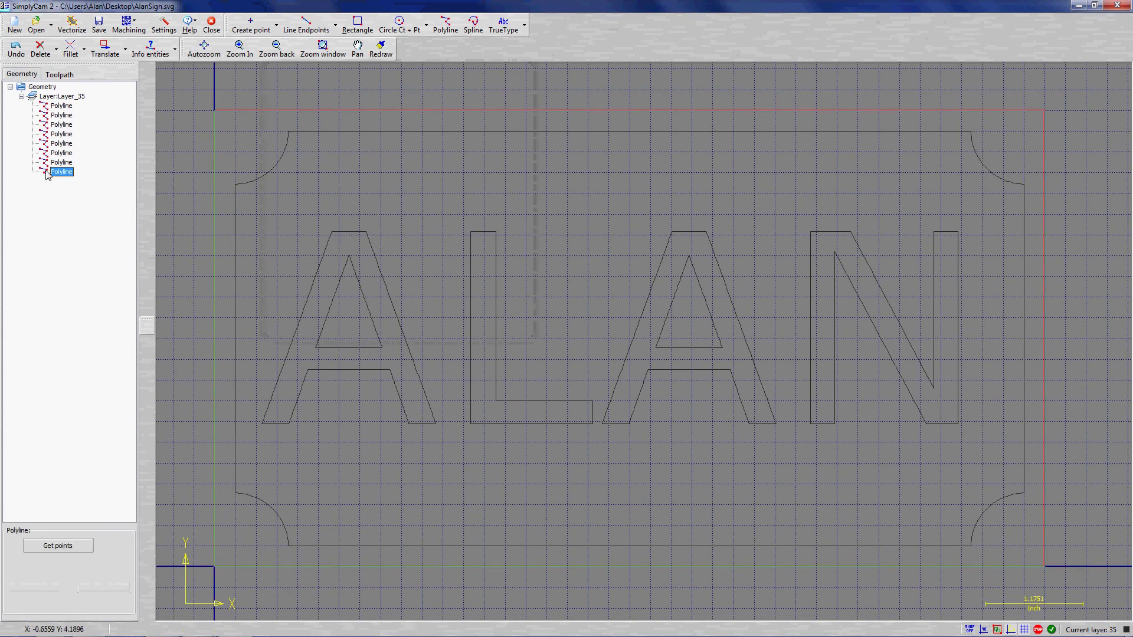
{"action": "right_click", "coordinate": [48, 174]}
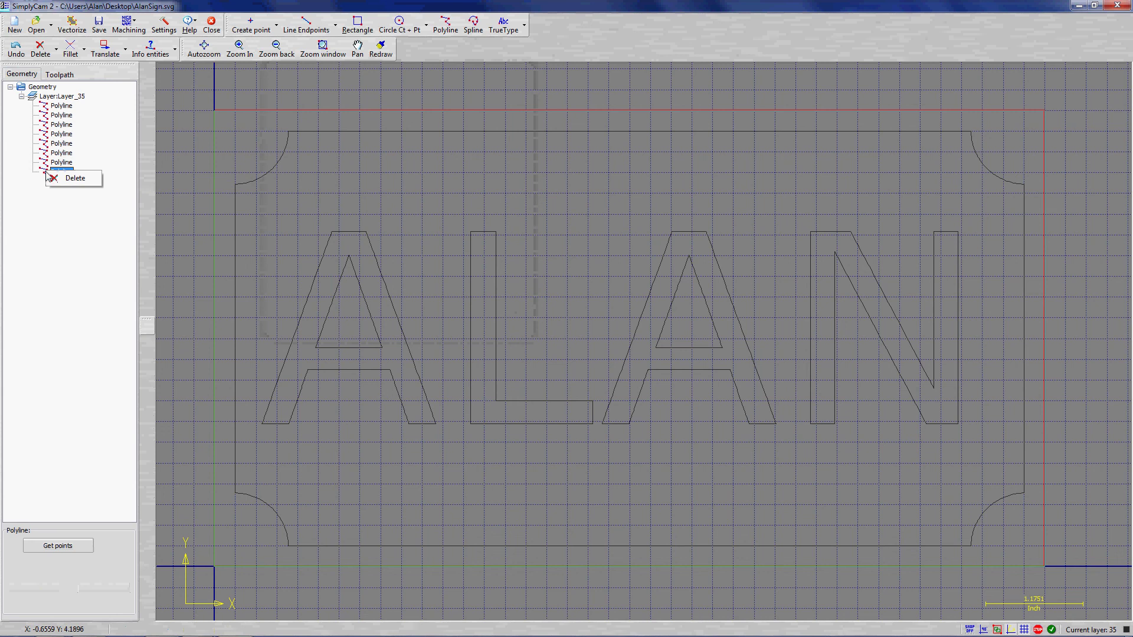
{"action": "left_click", "coordinate": [75, 178]}
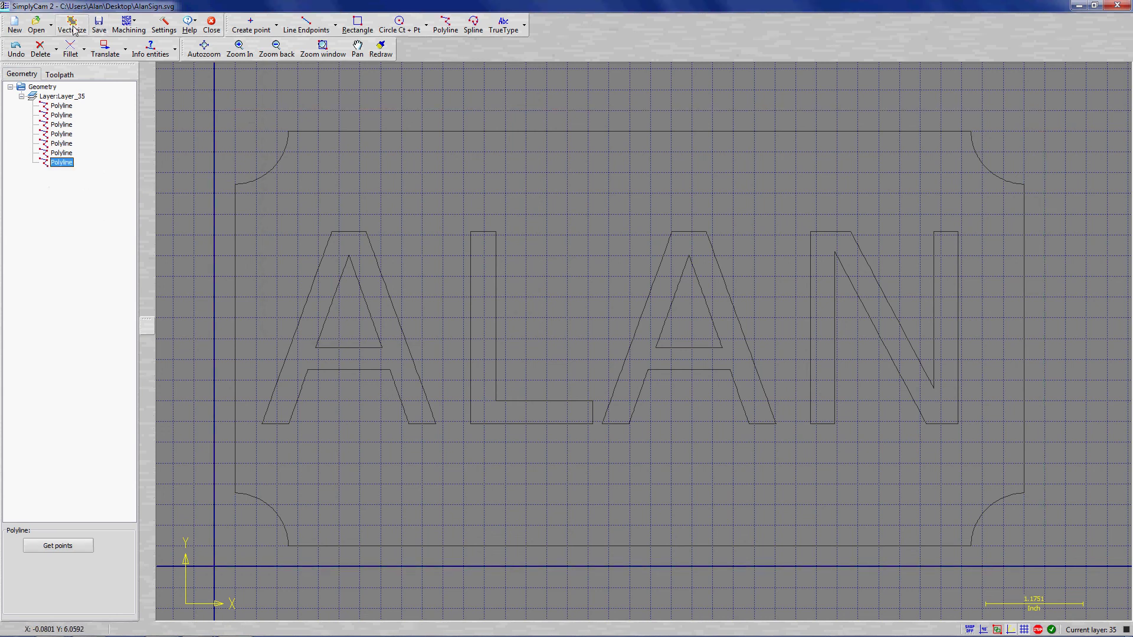
Step: Calculate a Pocket toolpath on all profiles using the 1/8 Flat tool at .125 depth
{"action": "left_click", "coordinate": [131, 27]}
{"action": "left_click", "coordinate": [139, 71]}
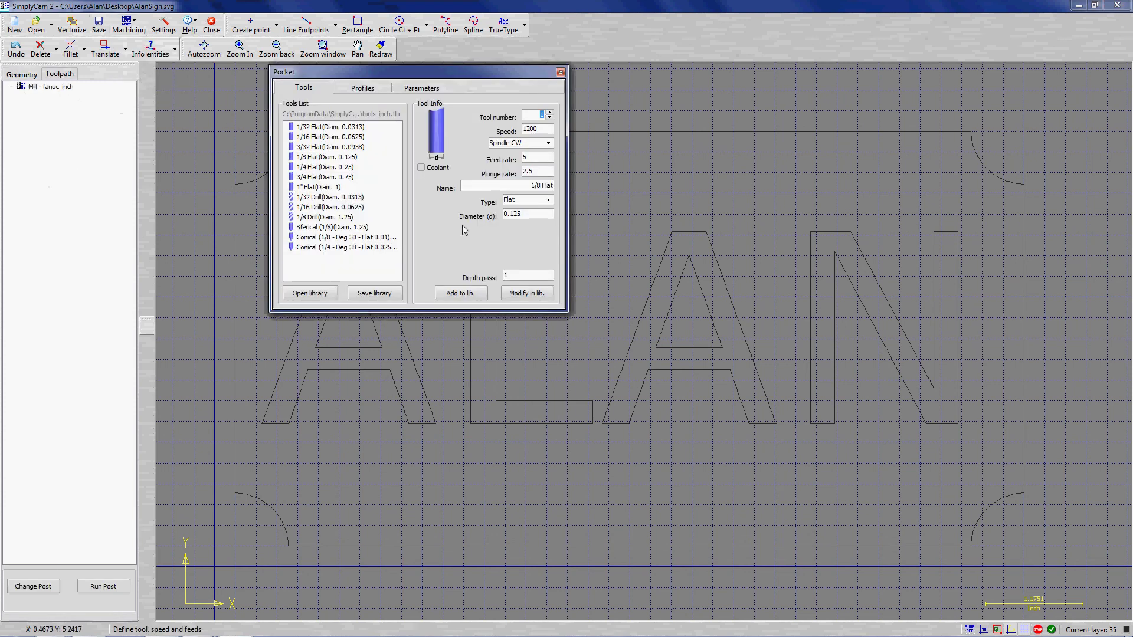
{"action": "left_click", "coordinate": [312, 157]}
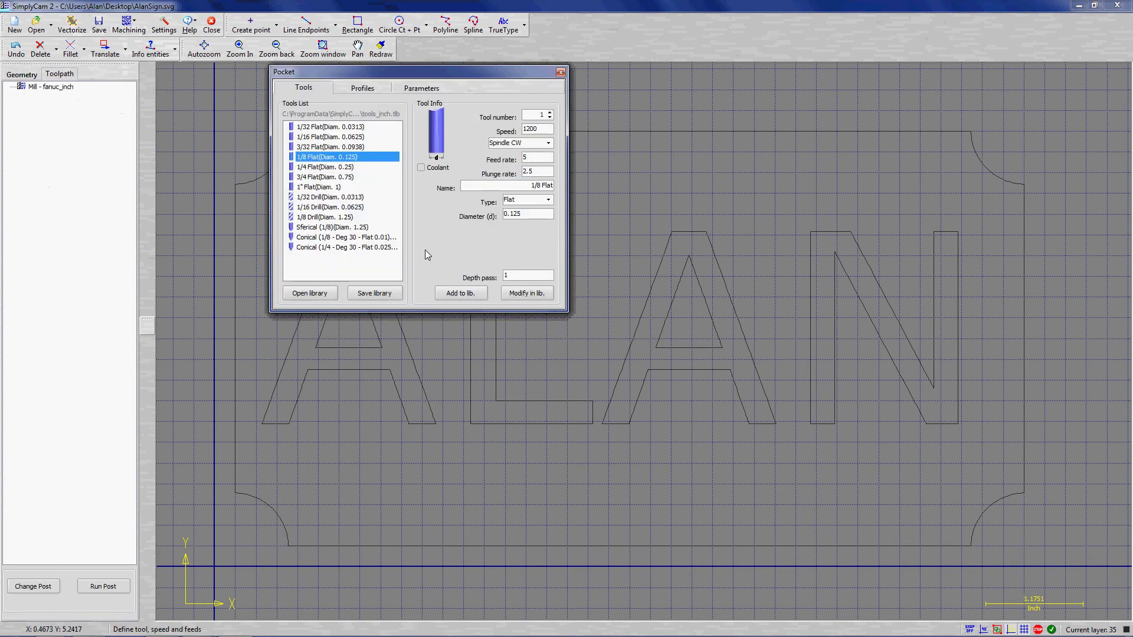
{"action": "left_click", "coordinate": [365, 92]}
{"action": "left_click", "coordinate": [407, 122]}
{"action": "left_click", "coordinate": [419, 89]}
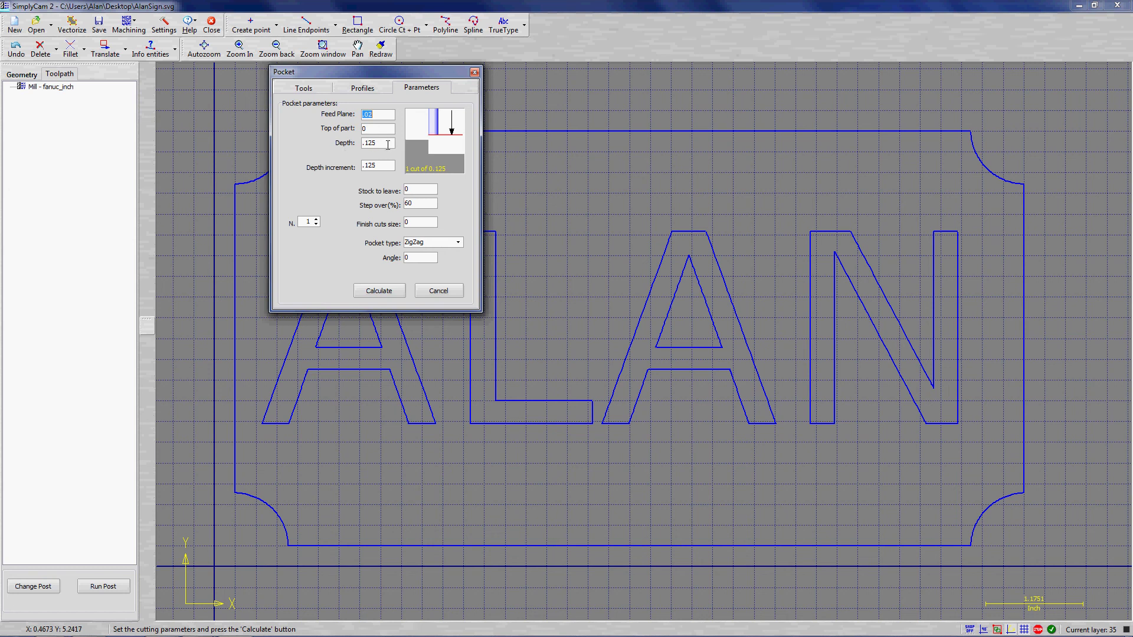
{"action": "left_click", "coordinate": [391, 292]}
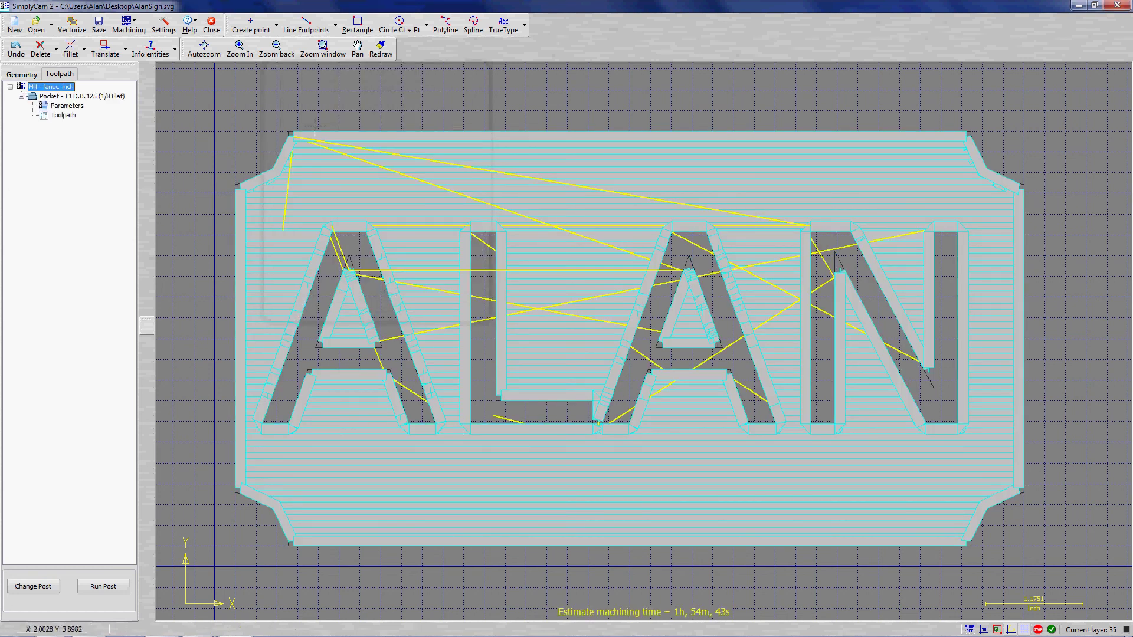
Step: Simulate the Pocket operation with GCode simulation and 3D enabled, then zoom the 3D View
{"action": "right_click", "coordinate": [59, 96]}
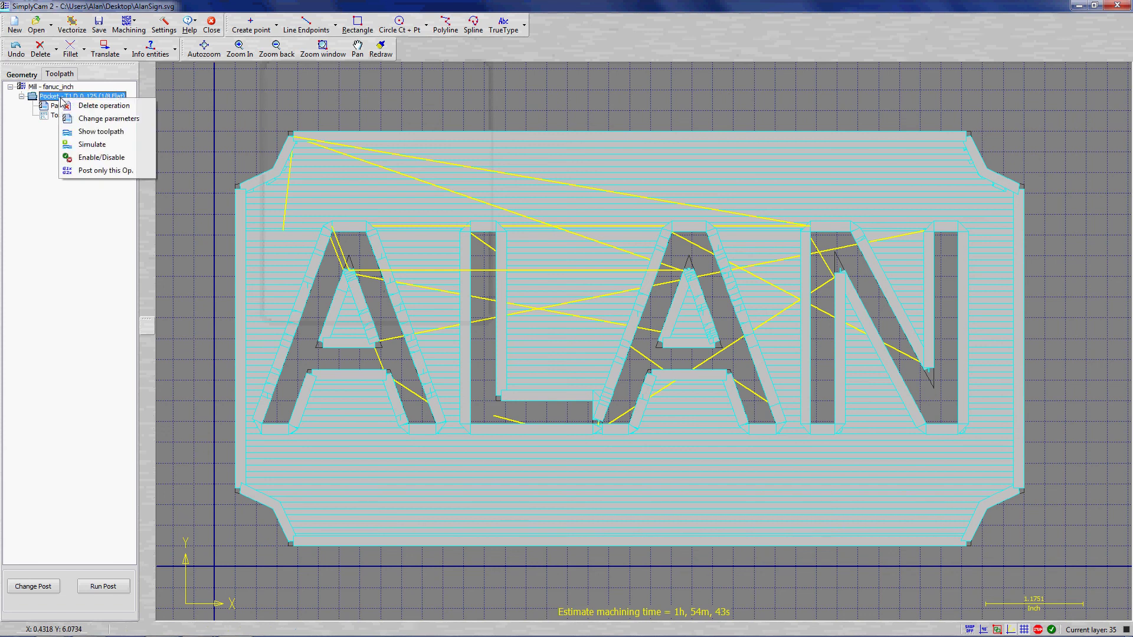
{"action": "left_click", "coordinate": [92, 144]}
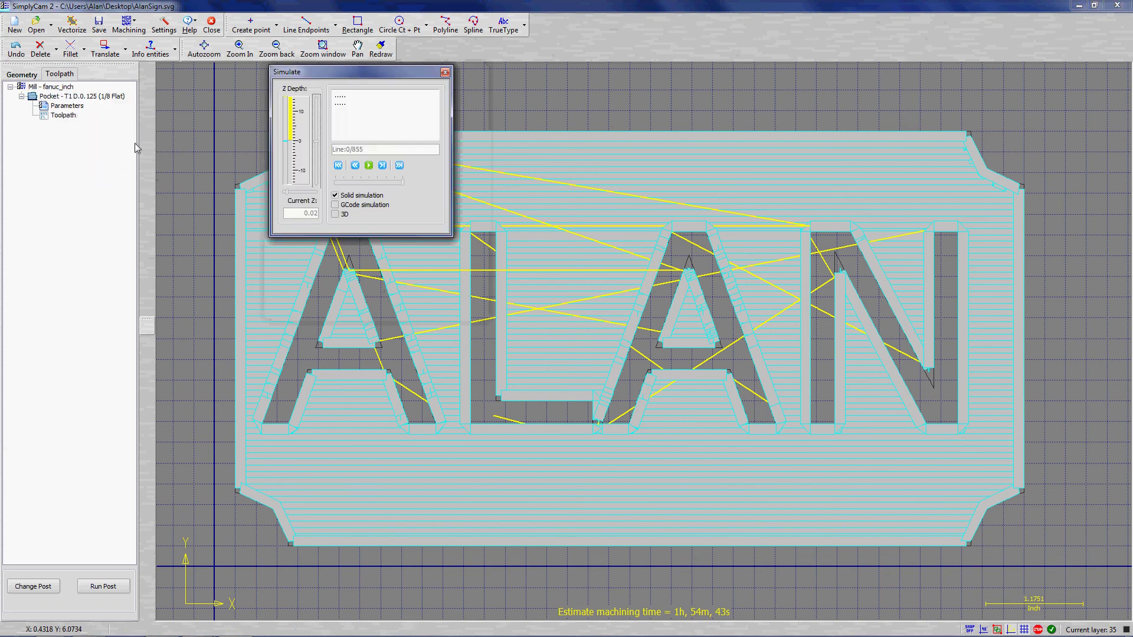
{"action": "left_click", "coordinate": [335, 205]}
{"action": "left_click", "coordinate": [336, 214]}
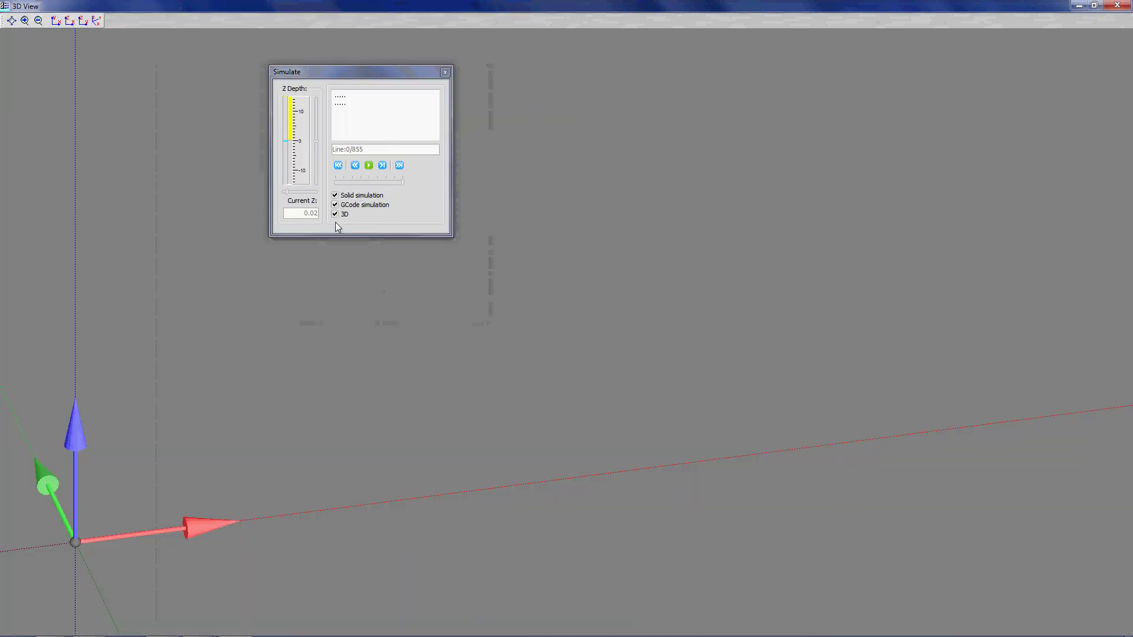
{"action": "left_click", "coordinate": [368, 165]}
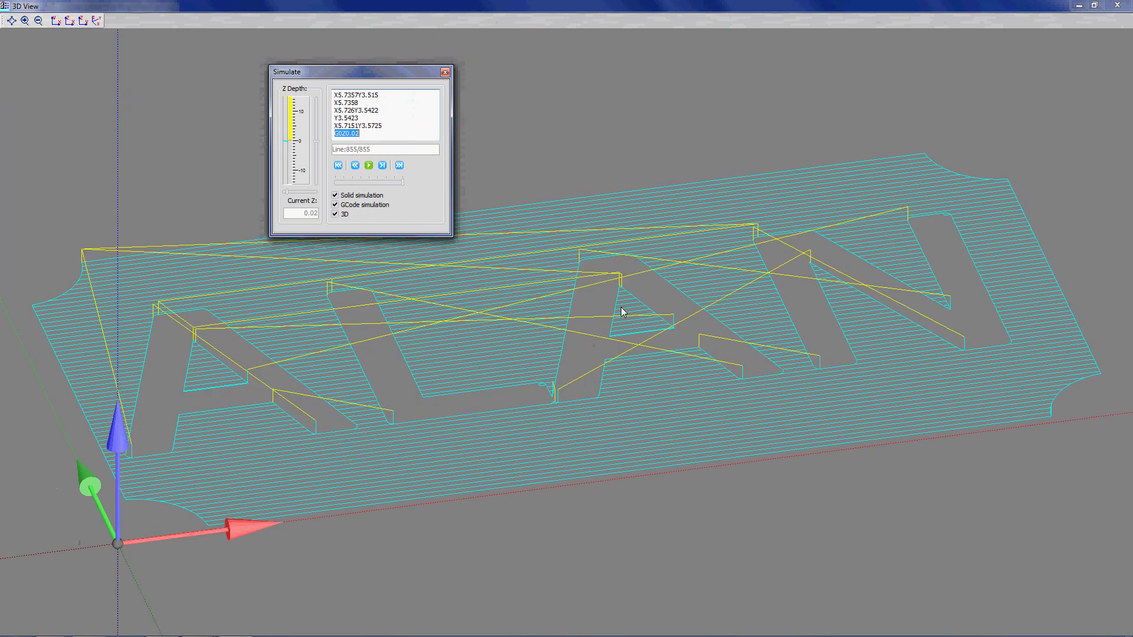
{"action": "left_click", "coordinate": [587, 339]}
{"action": "scroll", "coordinate": [587, 339], "scroll_direction": "up", "scroll_amount": 3}
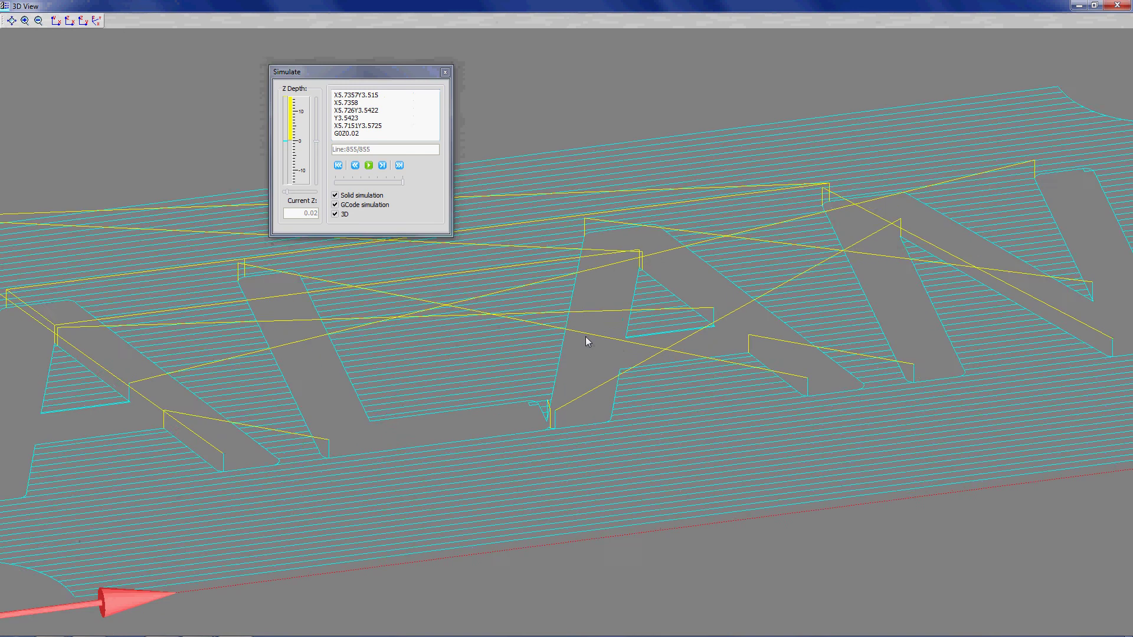
{"action": "scroll", "coordinate": [587, 341], "scroll_direction": "down", "scroll_amount": 5}
{"action": "scroll", "coordinate": [557, 375], "scroll_direction": "down", "scroll_amount": 1}
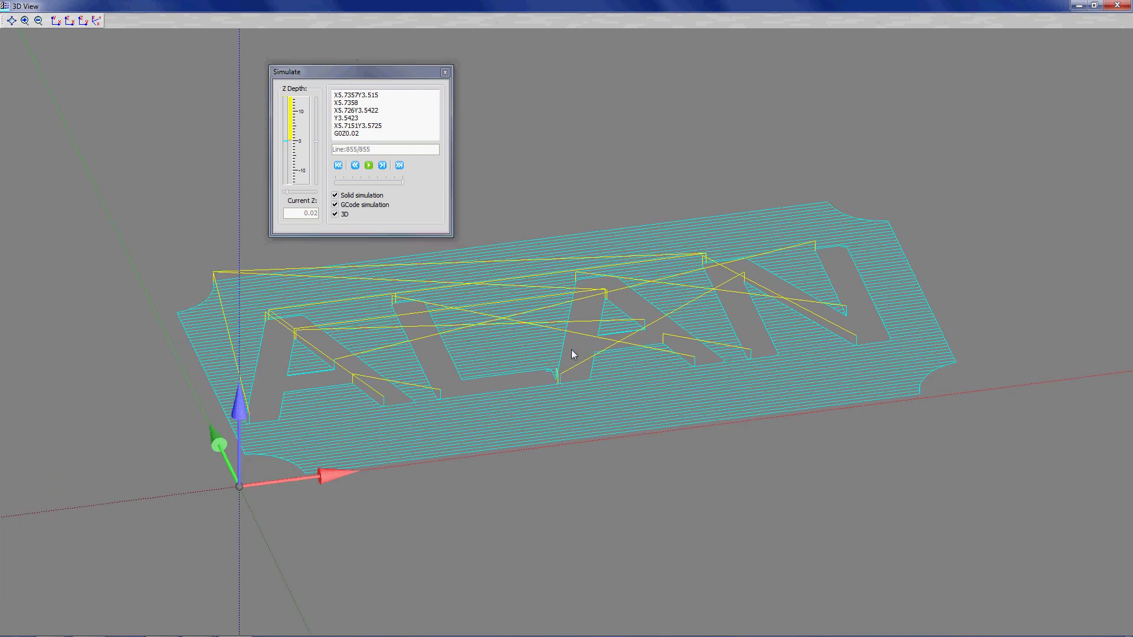